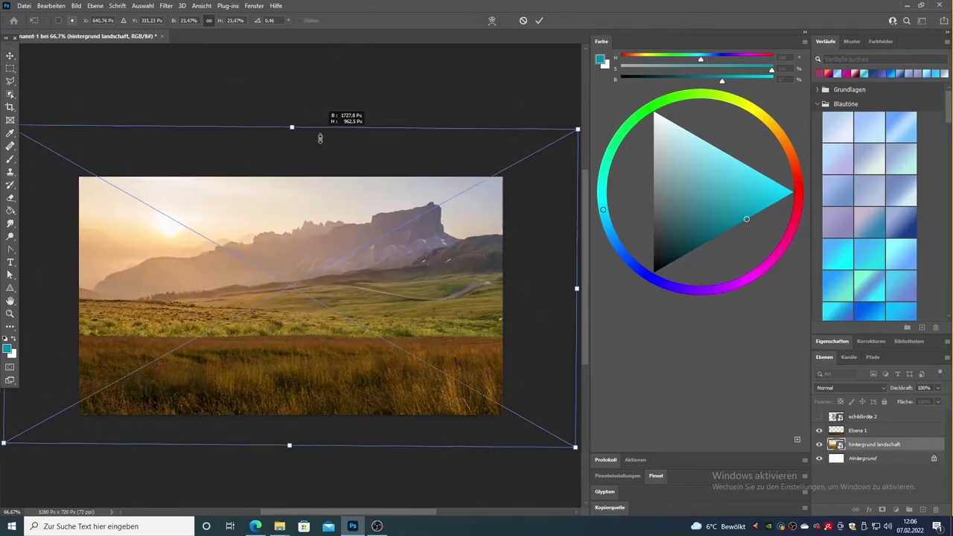
Lasso the grassy meadow with Object Selection, then subtract the rocky mountain top
drag(76, 330, 47, 368)
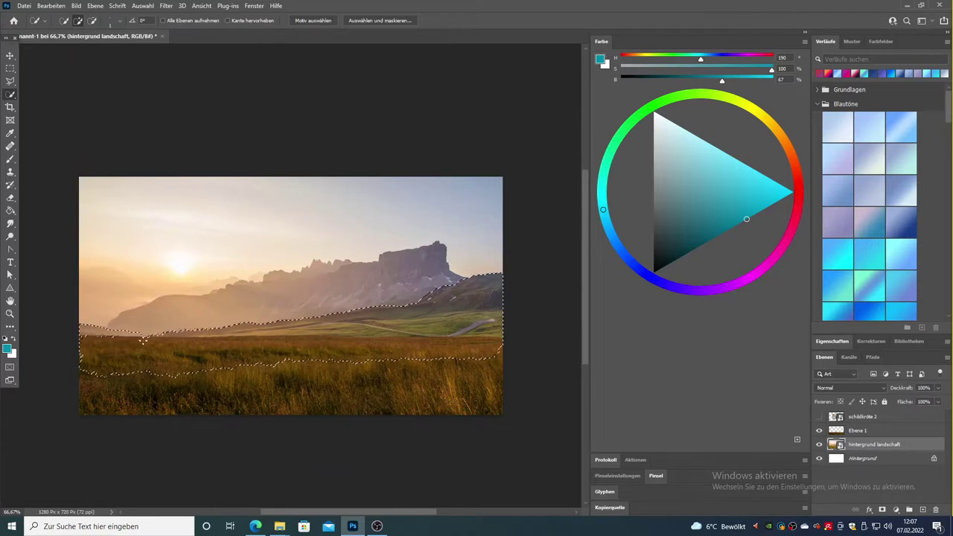
drag(432, 257, 411, 266)
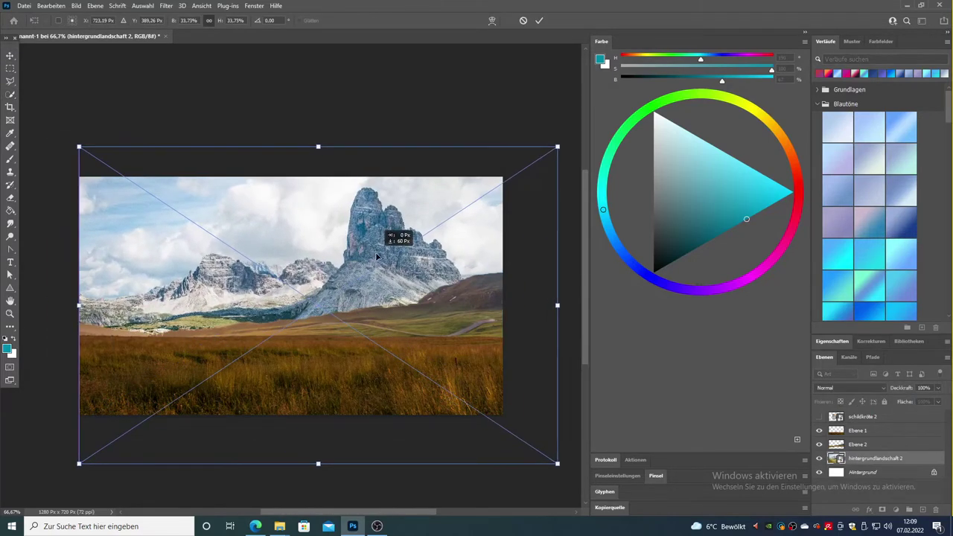
Shrink the mountain photo to fit behind the meadow and shift grass midtones +28 toward green
drag(79, 304, 125, 311)
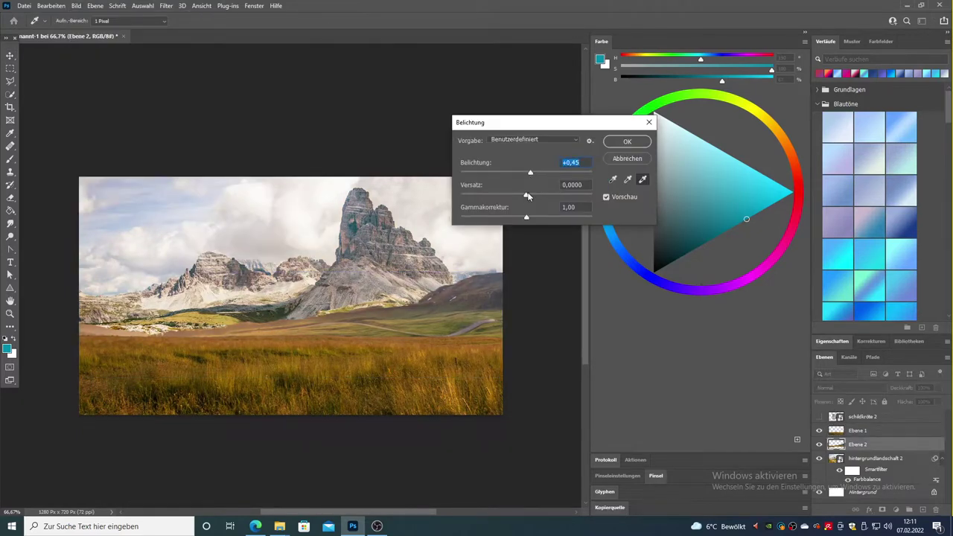
mouse_move(528, 195)
mouse_down()
mouse_move(515, 196)
mouse_move(535, 174)
mouse_move(516, 196)
mouse_up()
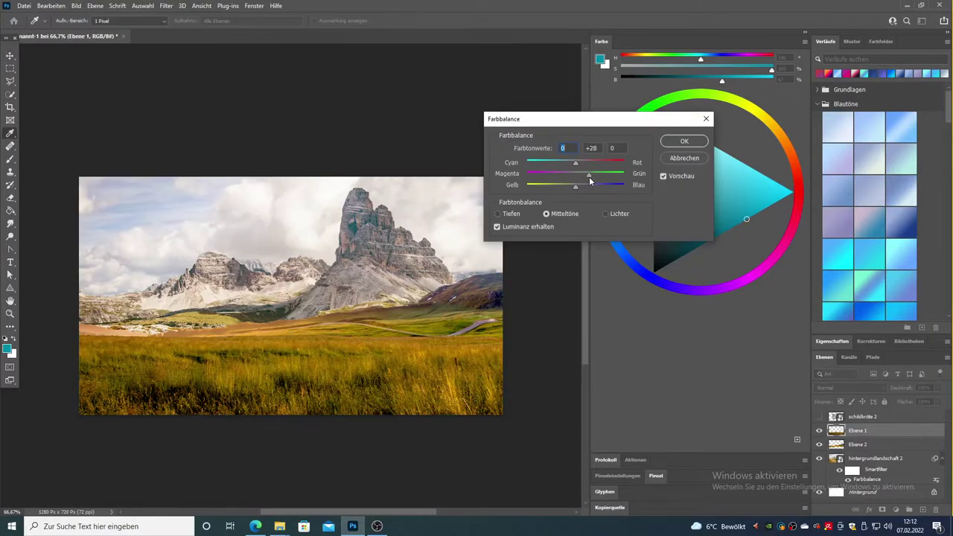
Apply the Color Balance to the grass and set a small 4 px soft brush
click(684, 141)
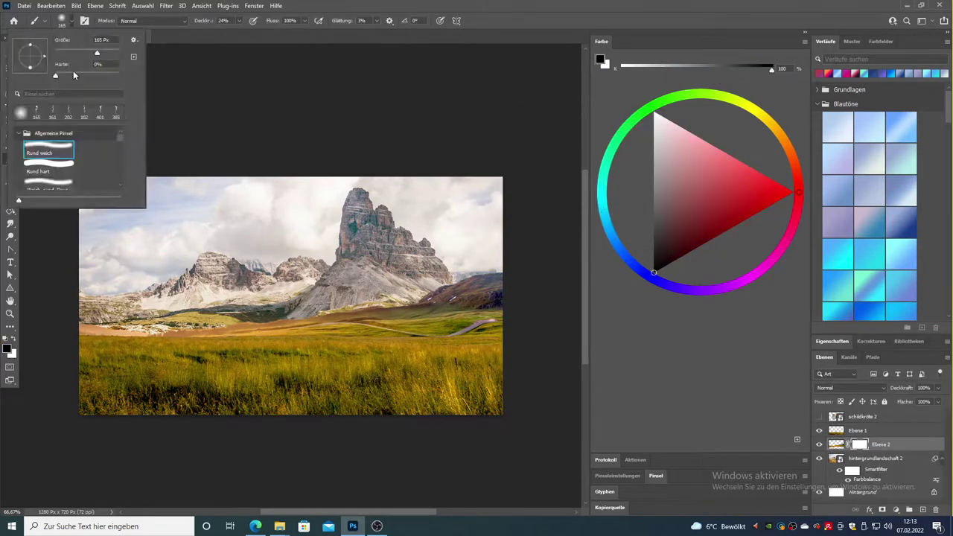
scroll(201, 328, up, 5)
click(68, 20)
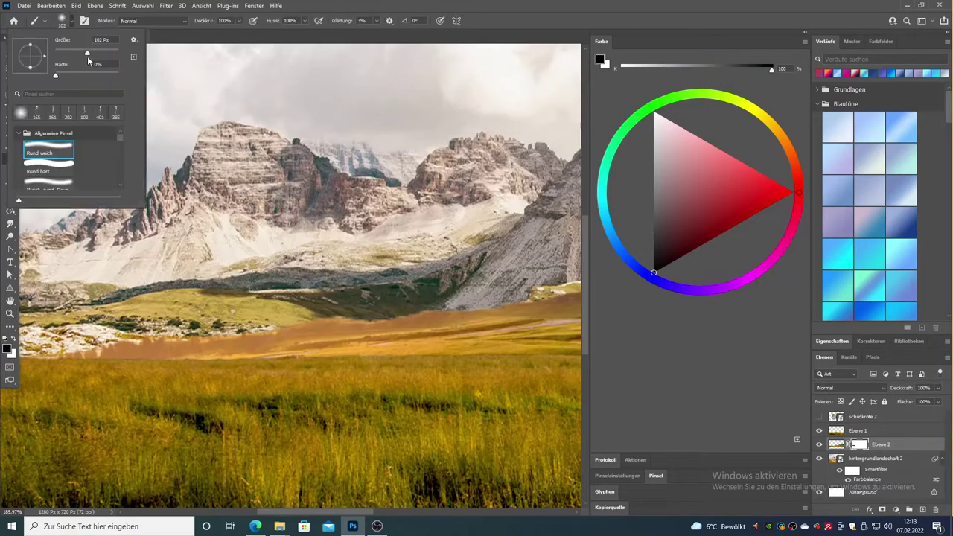
key(Return)
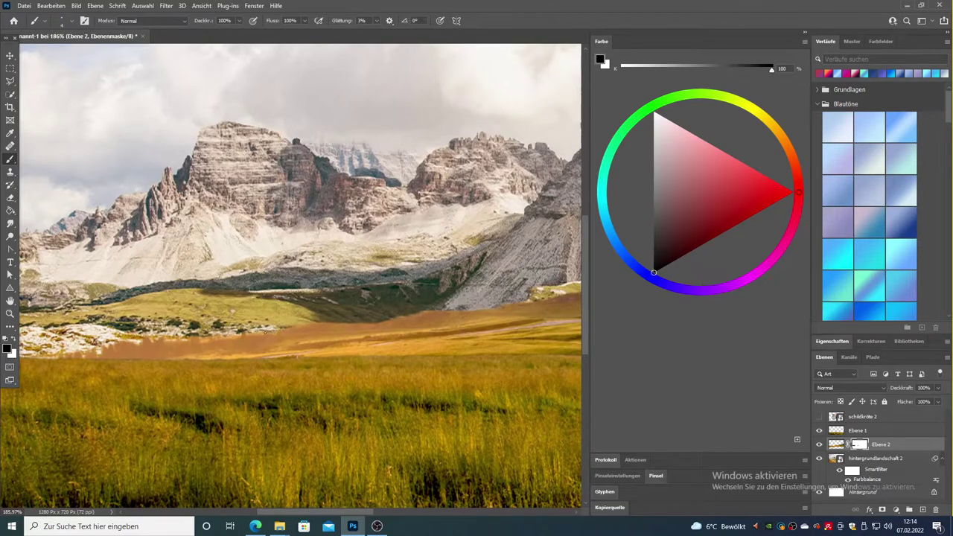
Zoom in, lasso along the ridge line, and adjust the backdrop's exposure and offset
key(l)
key(ctrl+0)
scroll(230, 329, up, 2)
scroll(230, 329, up, 3)
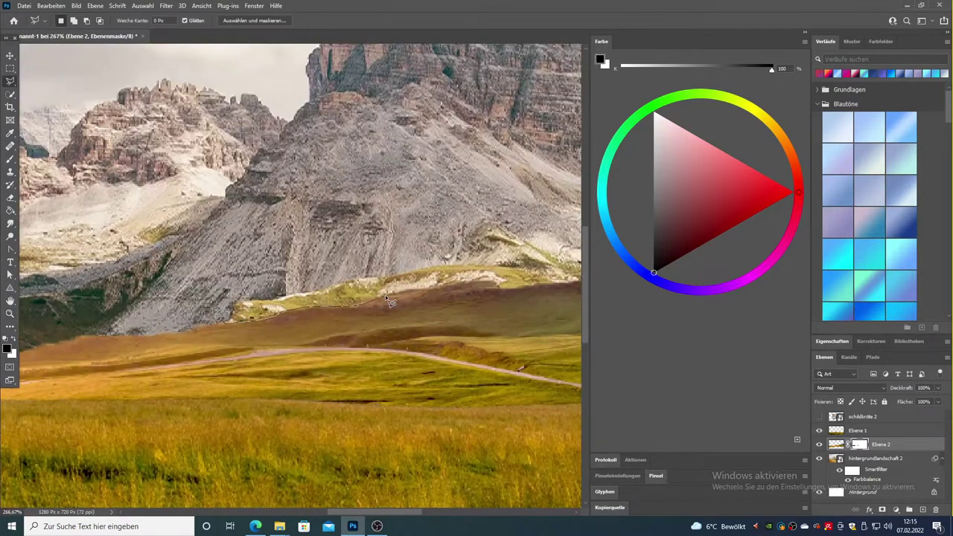
drag(484, 297, 400, 291)
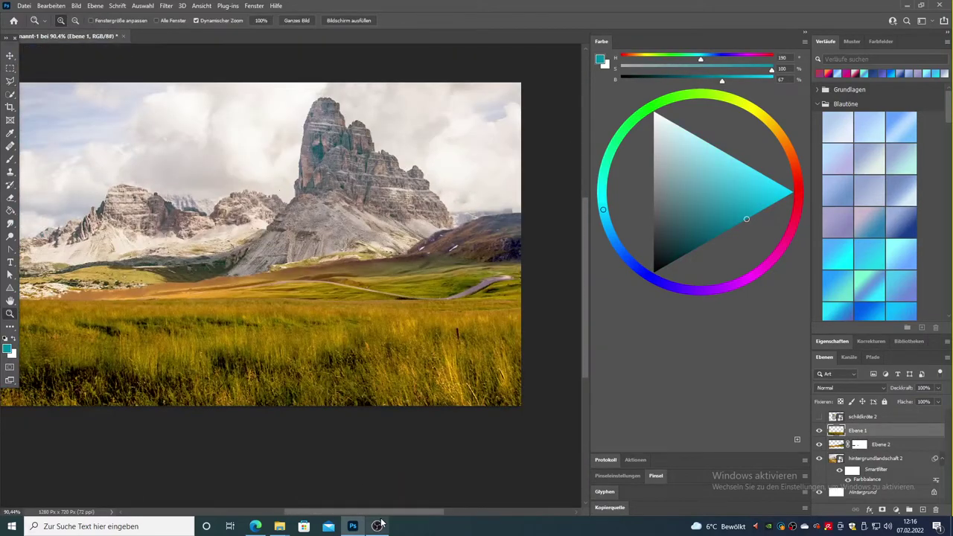
drag(454, 199, 443, 176)
Copy the lassoed main peak to layer Ebene 3 and brighten the backdrop with Color Balance and Exposure
mouse_move(449, 222)
mouse_down()
mouse_move(474, 222)
mouse_move(461, 222)
mouse_move(464, 199)
mouse_up()
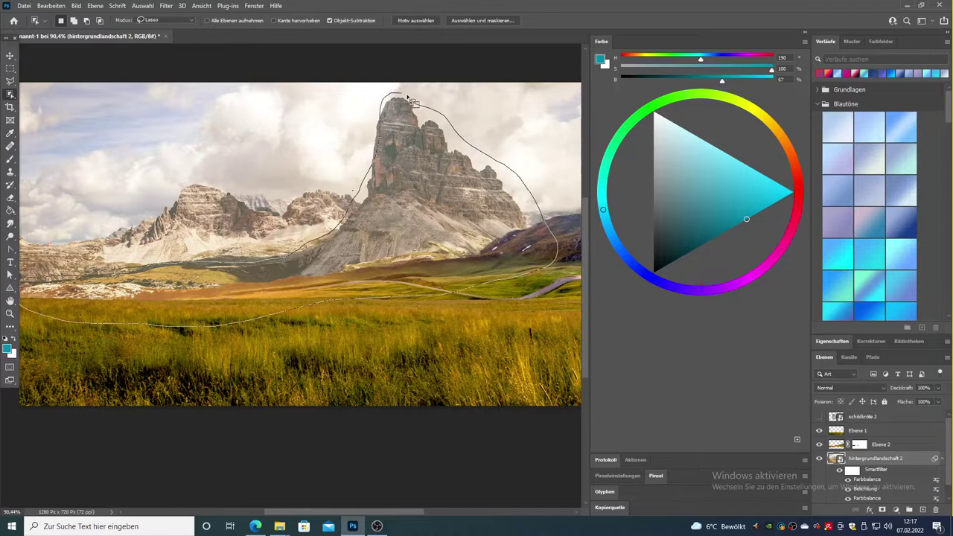
drag(408, 99, 402, 95)
key(shift+w)
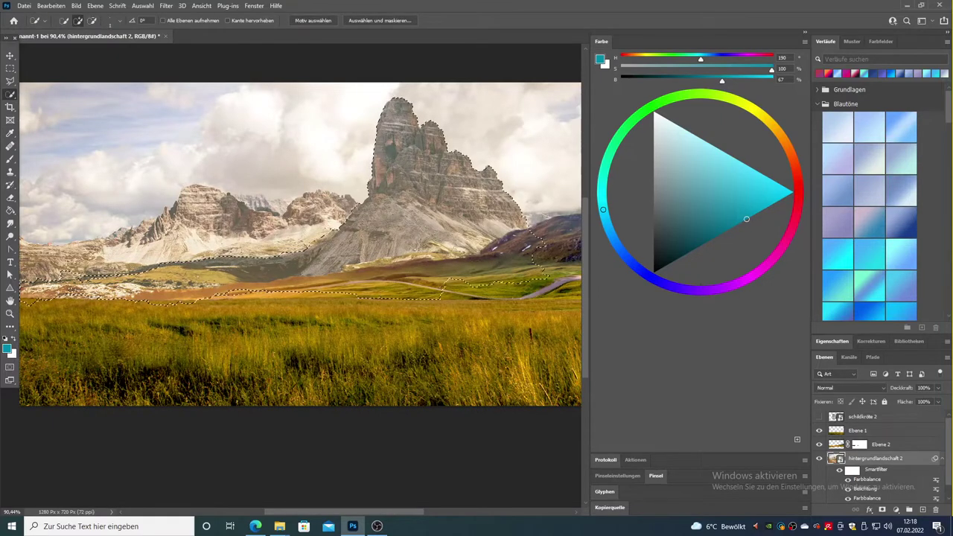
right_click(405, 228)
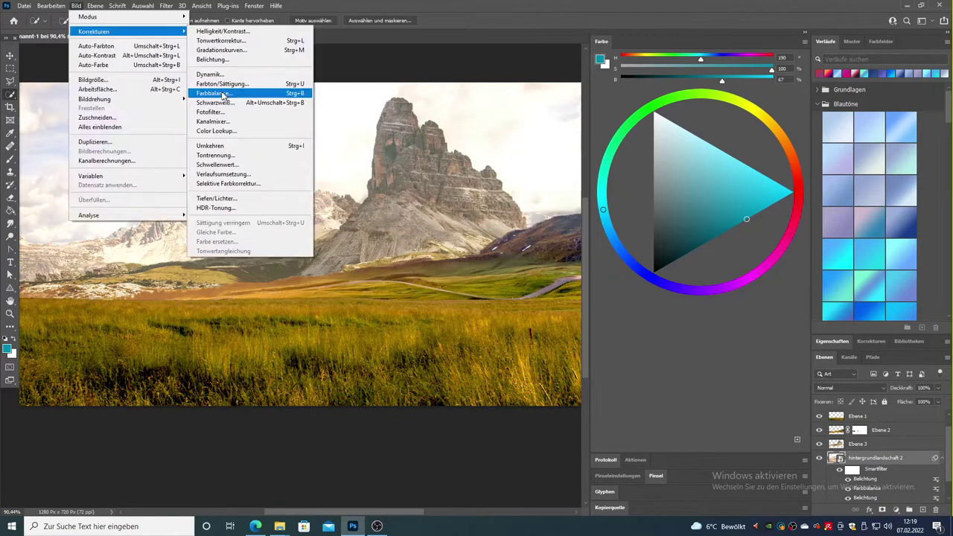
click(222, 96)
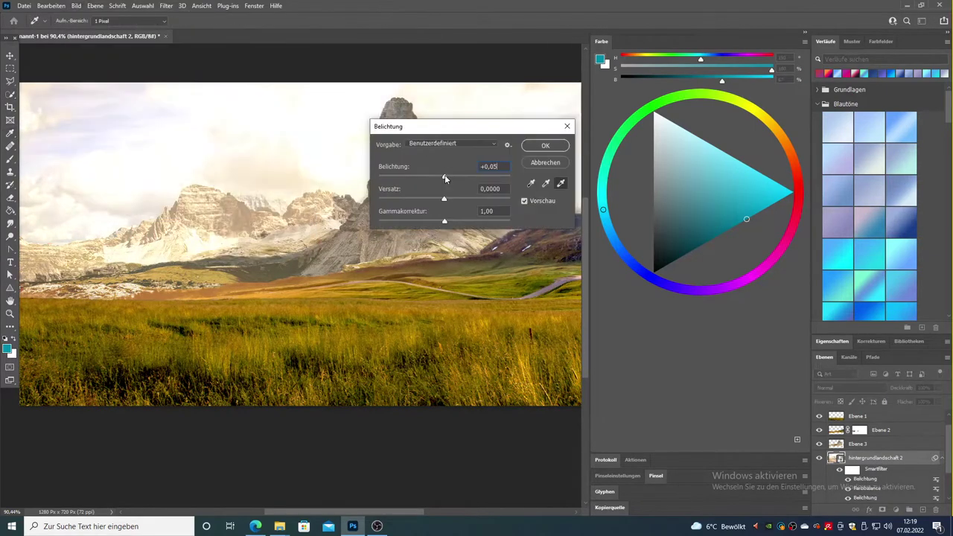
click(546, 145)
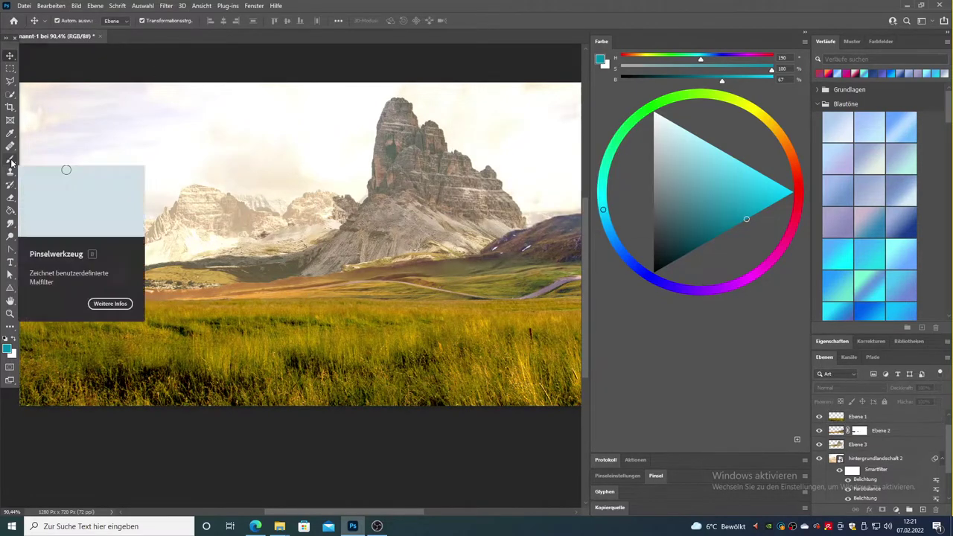
Fade the distant mountains on Ebene 3's mask and quick-select the main peak's slope
click(6, 160)
drag(253, 248, 102, 257)
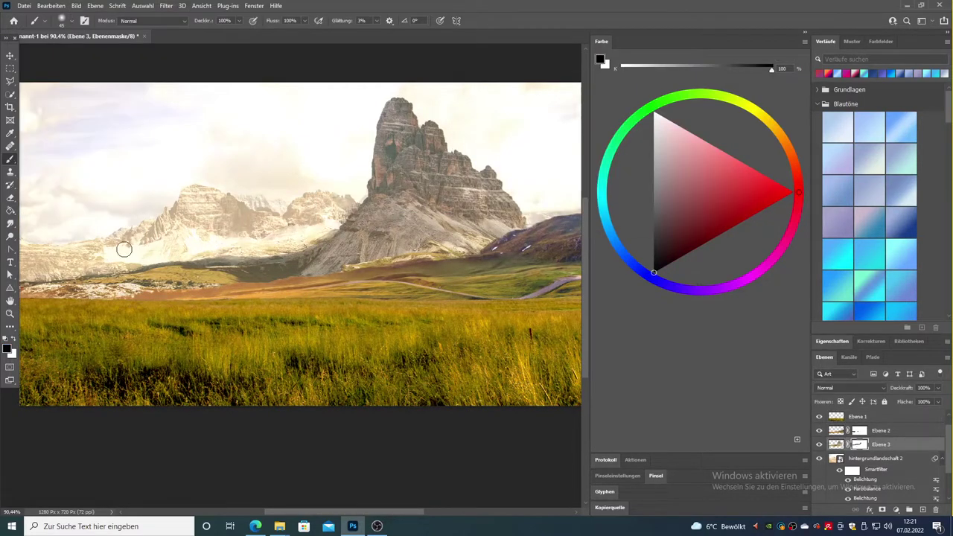
key(w)
drag(320, 268, 369, 223)
click(836, 445)
drag(462, 279, 540, 238)
Copy the slope onto a new layer and raise its exposure offset
key(ctrl+j)
click(50, 5)
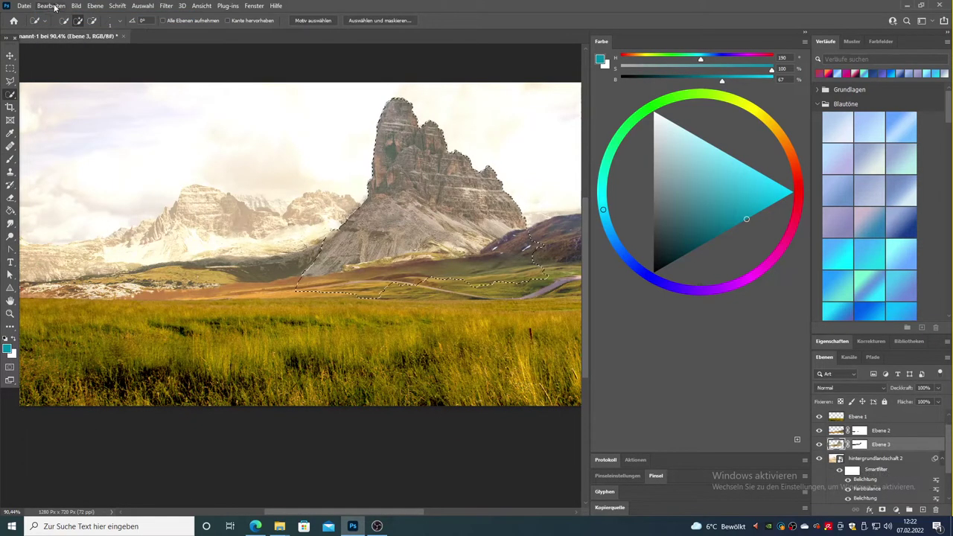
click(76, 5)
drag(526, 195, 529, 198)
click(627, 141)
Cancel the Brightness/Contrast adjustment and return to the Move tool
click(76, 5)
click(254, 32)
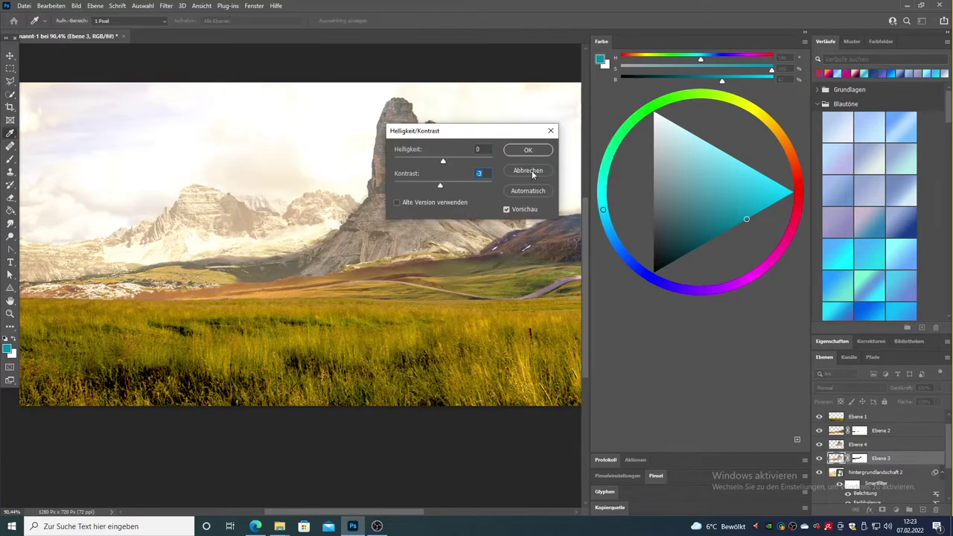
click(529, 171)
click(76, 5)
key(Escape)
key(v)
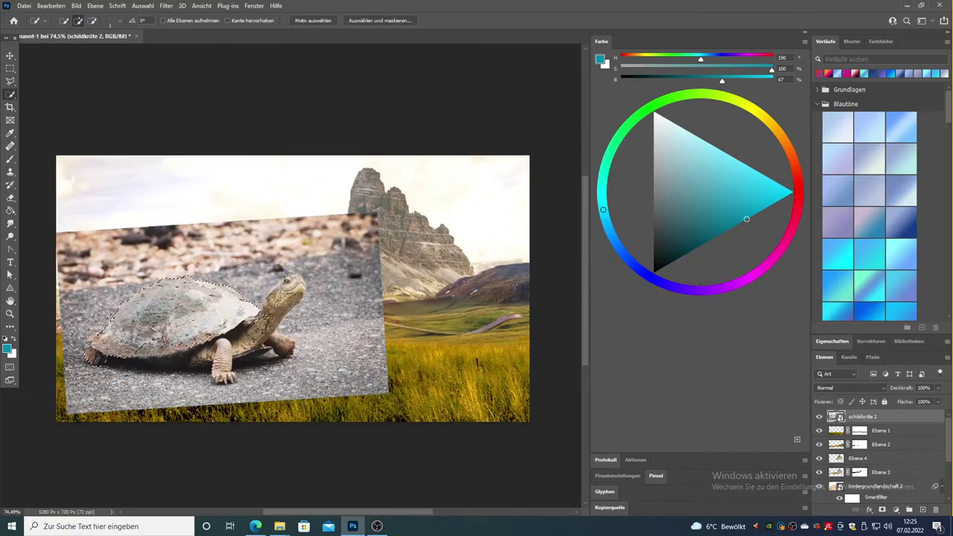
Refine the turtle selection, adding the shell's shadow and removing the stray area above
scroll(101, 303, up, 5)
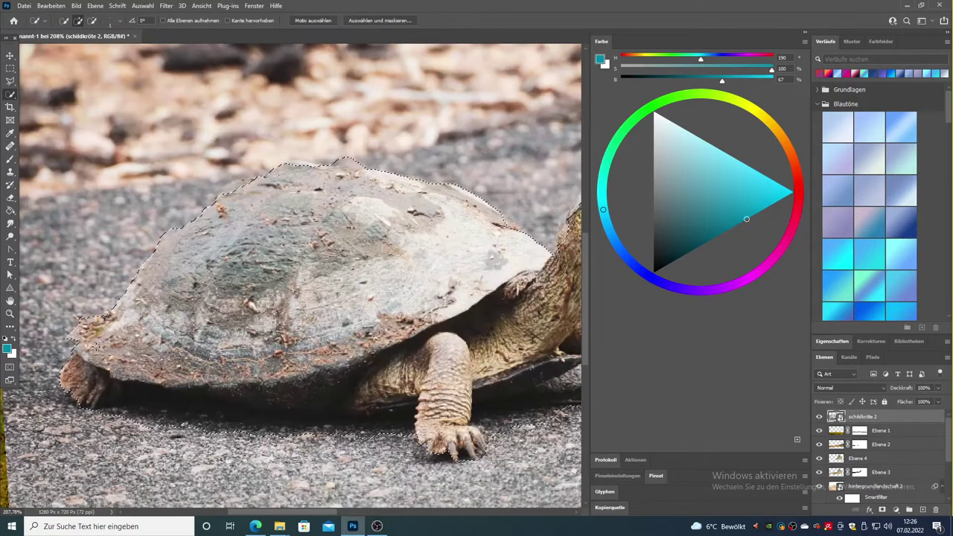
scroll(155, 274, right, 5)
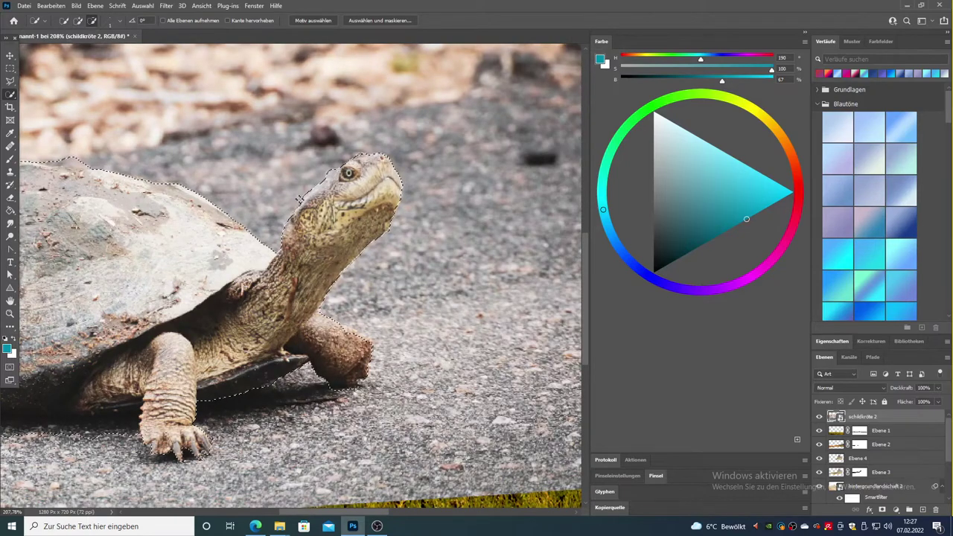
scroll(415, 422, left, 5)
drag(415, 423, 283, 402)
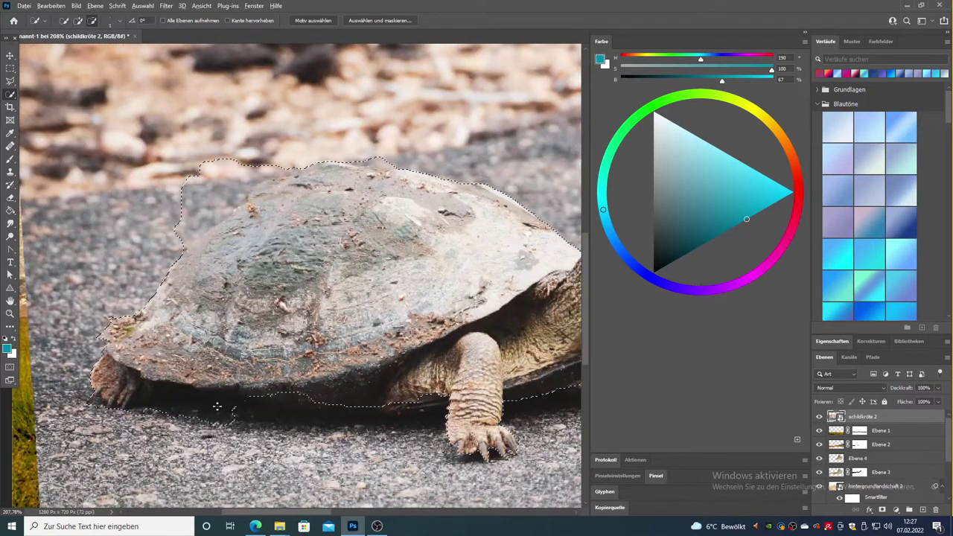
drag(194, 178, 298, 165)
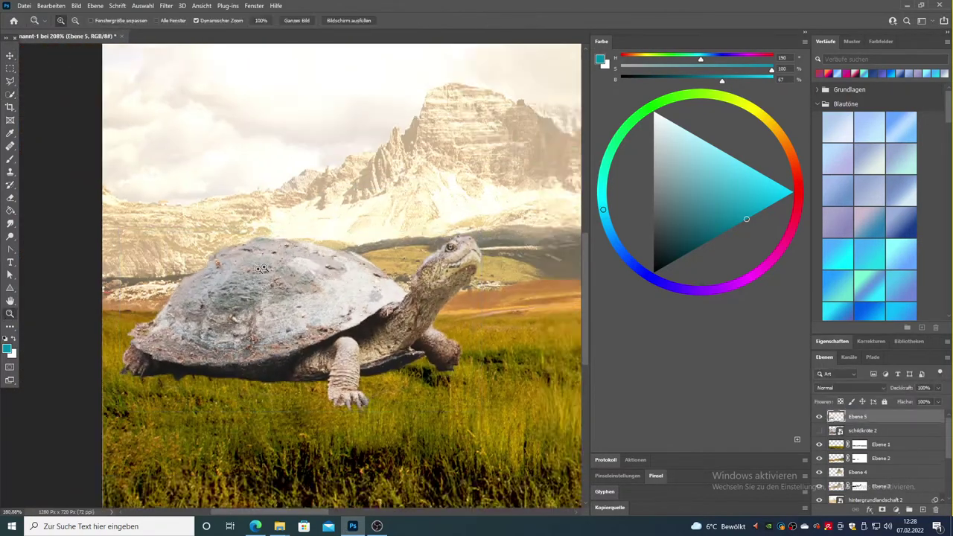
Enlarge the turtle copy behind the foreground grass and raise its exposure offset and gamma
key(ctrl+0)
key(v)
drag(275, 253, 363, 214)
drag(866, 474, 864, 451)
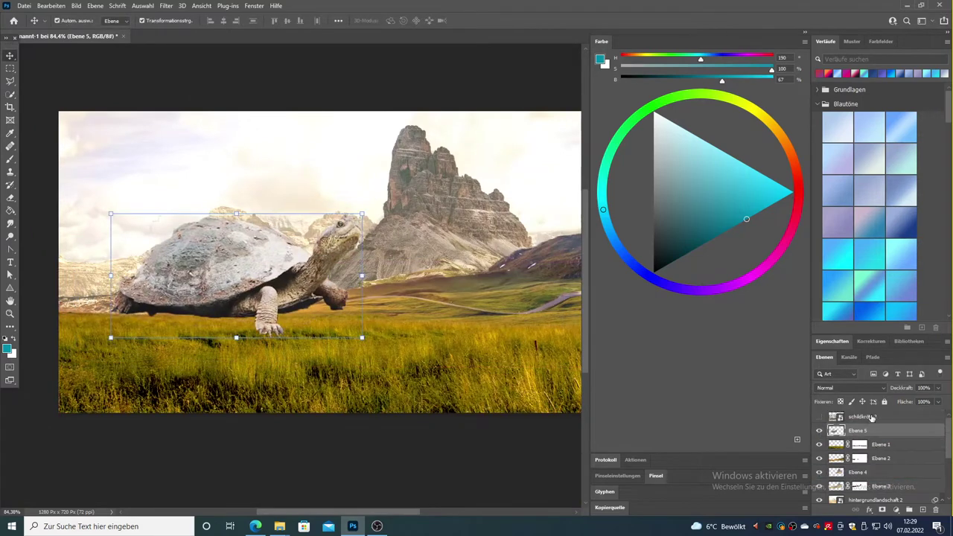
drag(313, 249, 346, 274)
drag(144, 239, 122, 196)
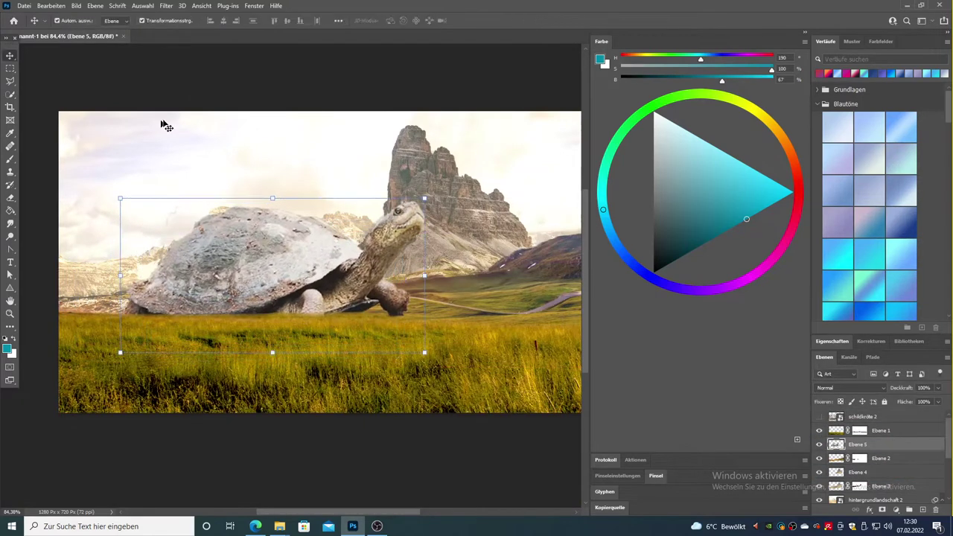
drag(524, 195, 527, 195)
drag(527, 217, 538, 217)
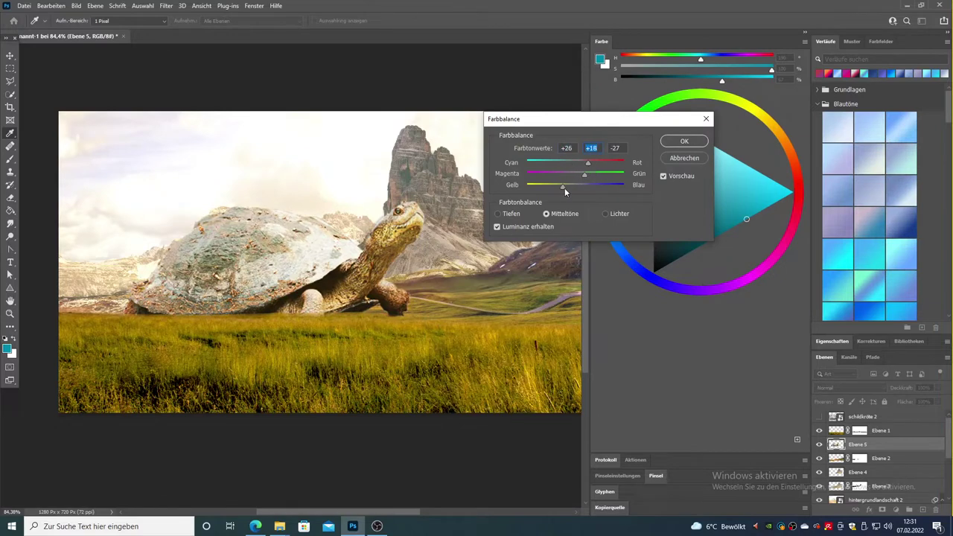
Apply Color Balance midtones +26/+18/-27 to the turtle layer
click(52, 7)
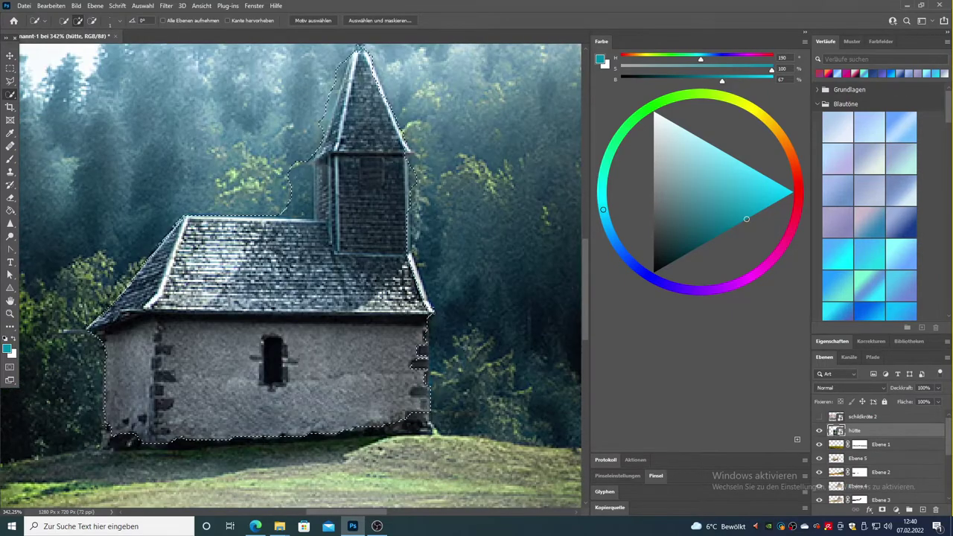
Refine the church selection, excluding the meadow strip and trees, and commit its size and position
drag(82, 342, 223, 466)
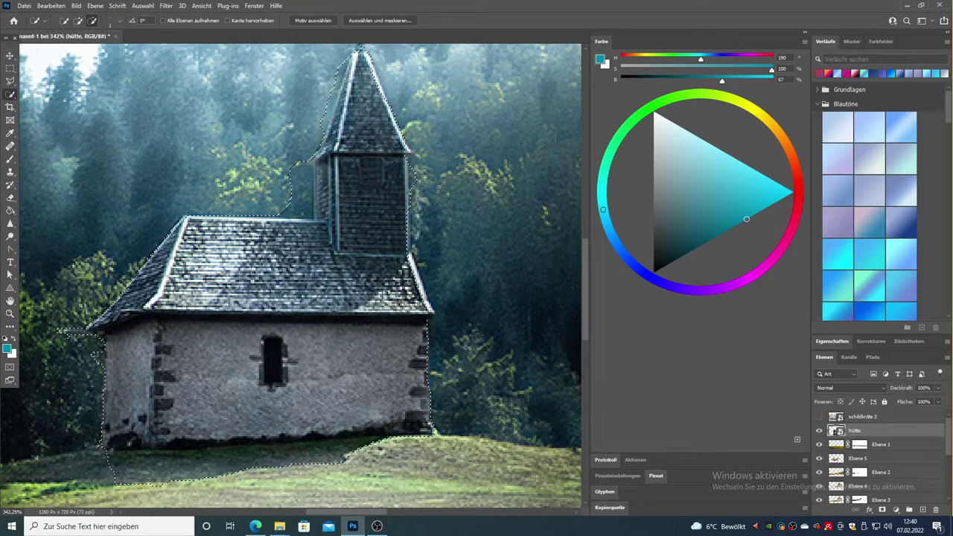
drag(111, 458, 358, 447)
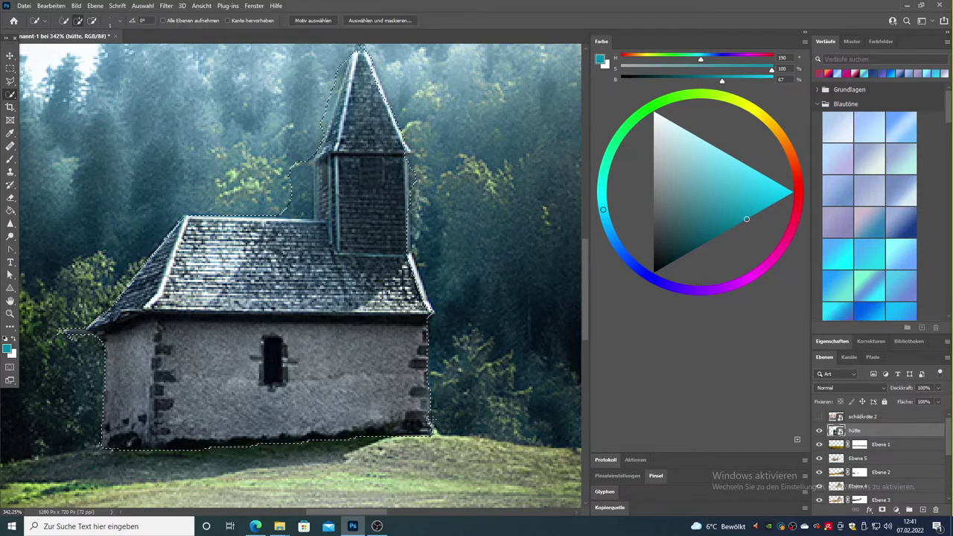
drag(298, 160, 302, 212)
scroll(294, 276, up, 1)
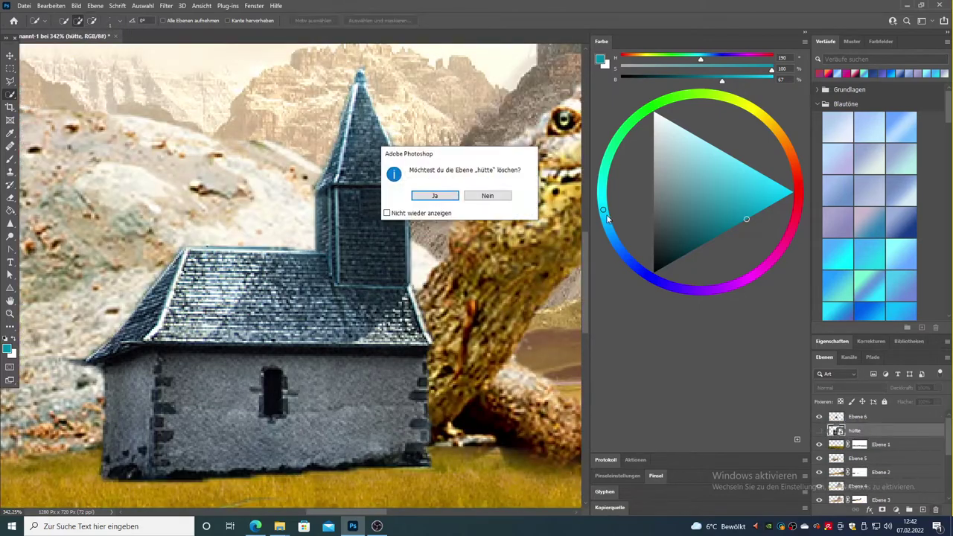
key(Return)
Reorder the church layer and paint its base into the shell with a smaller black brush
key(ctrl+plus)
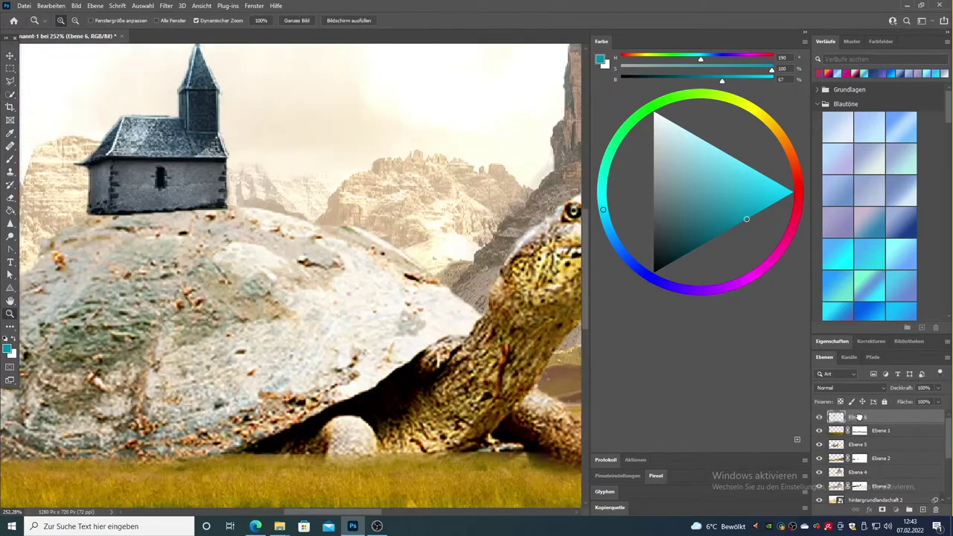
click(10, 158)
scroll(138, 188, down, 3)
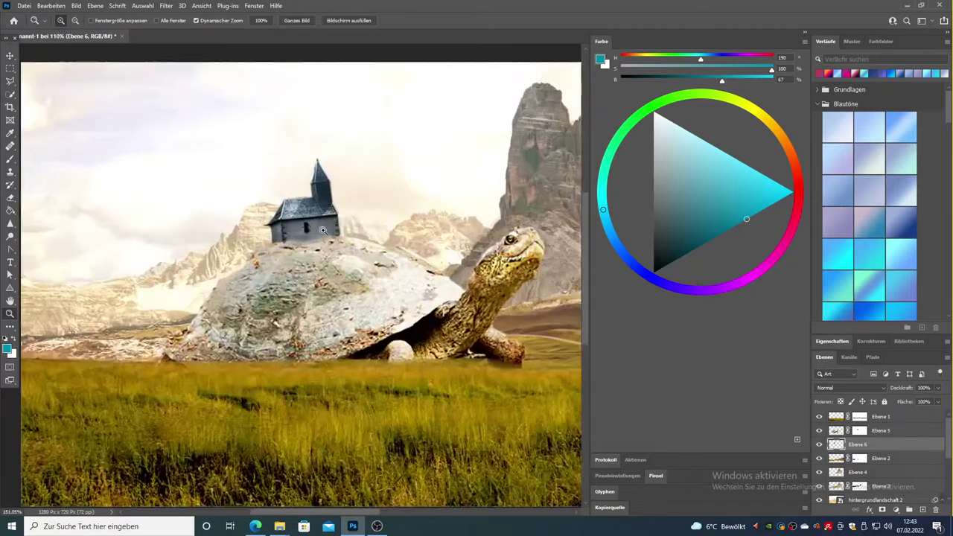
scroll(223, 186, up, 4)
right_click(67, 45)
drag(71, 53, 64, 54)
drag(231, 275, 358, 257)
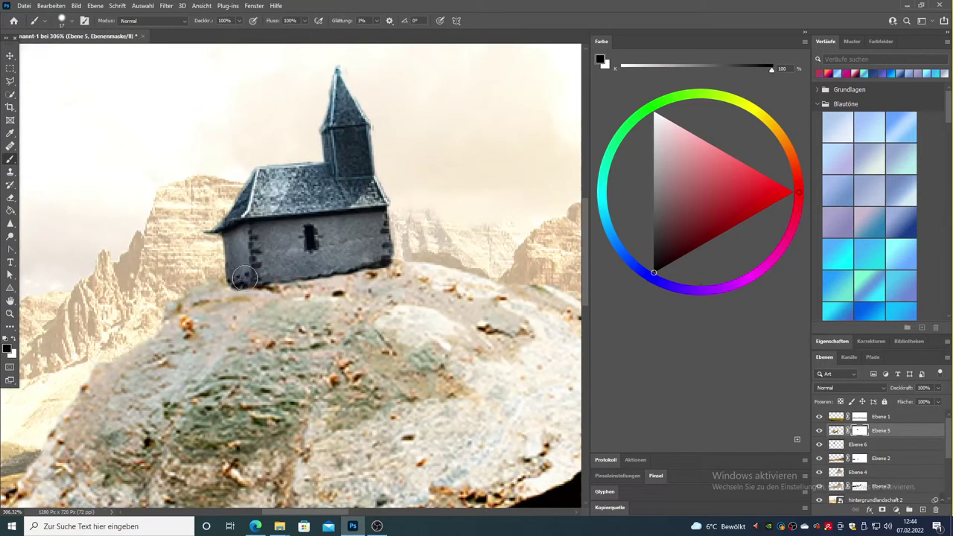
Nudge the church slightly left and down
key(v)
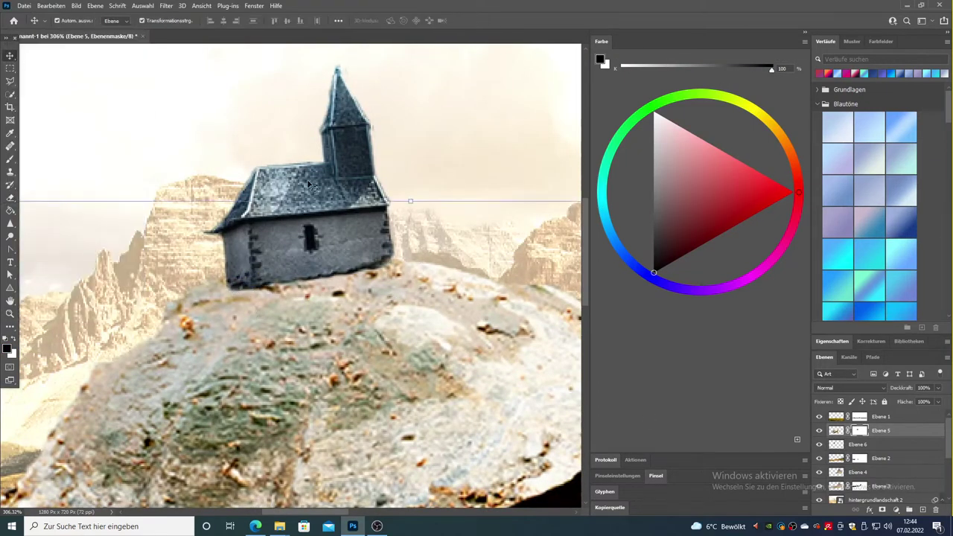
drag(311, 186, 307, 191)
key(b)
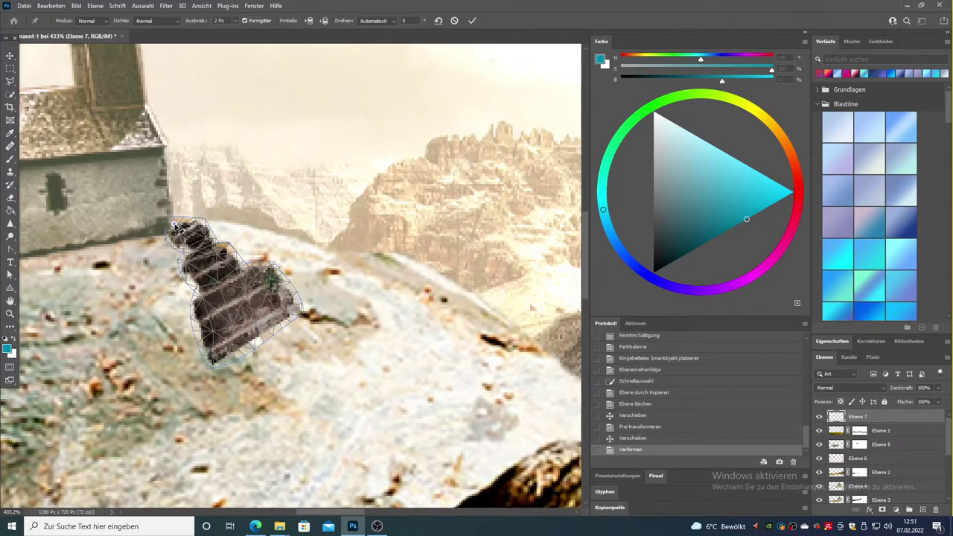
Puppet-warp the stairs with extra pins so they bend along the shell
drag(244, 269, 249, 259)
click(277, 293)
drag(277, 292, 298, 270)
click(217, 312)
key(Return)
Mask the stairs layer and brush out unwanted edge pixels in black
click(10, 158)
click(883, 510)
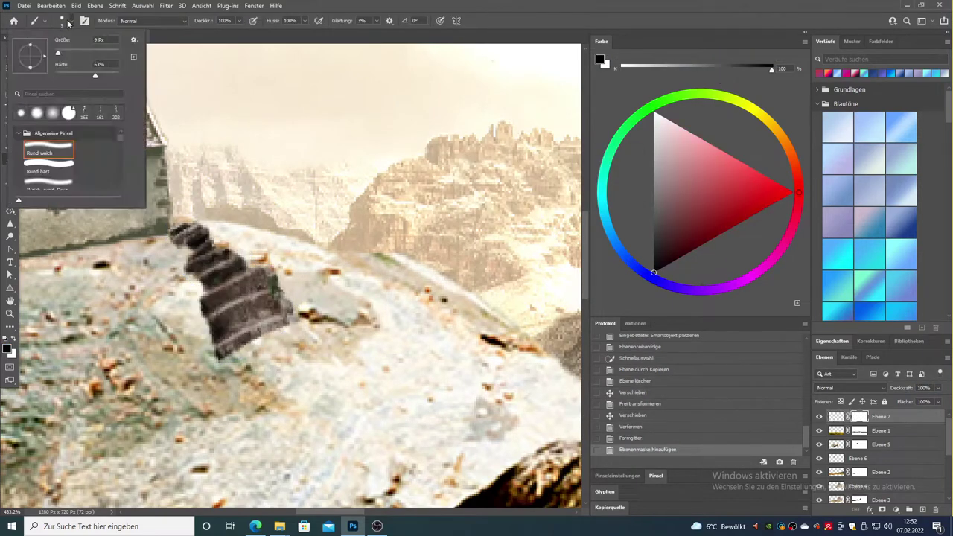
click(62, 20)
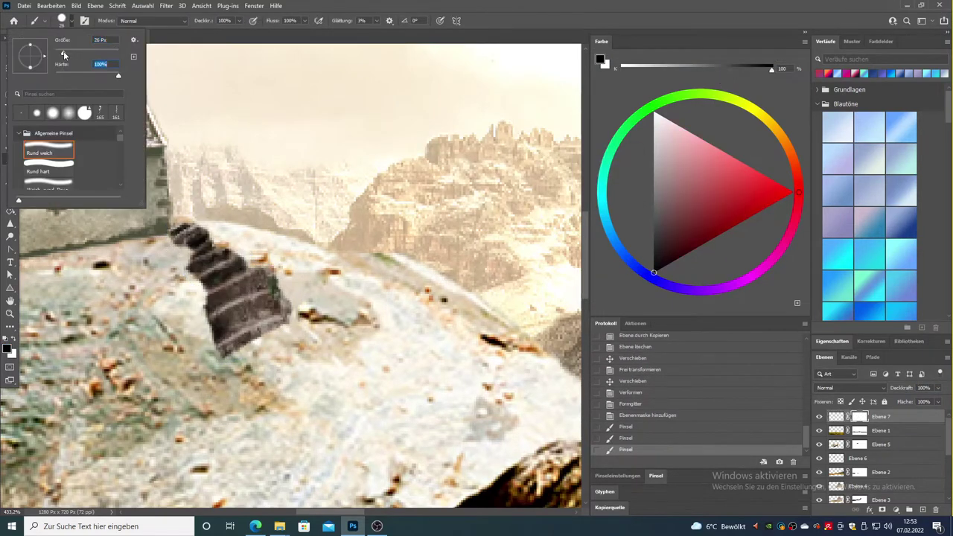
key(ctrl+z)
key(ctrl+z)
key(ctrl+z)
key(Return)
drag(238, 250, 272, 283)
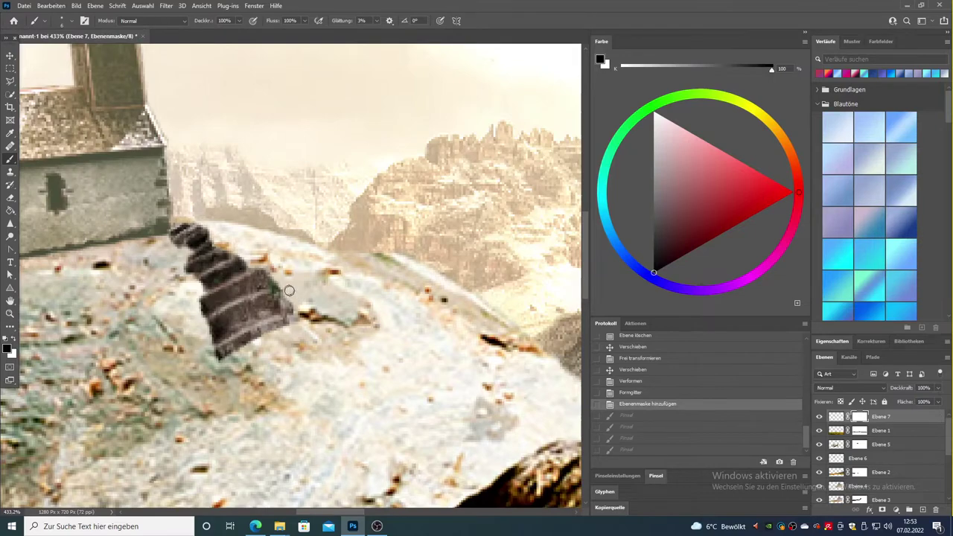
click(169, 243)
key(z)
alt+click(294, 256)
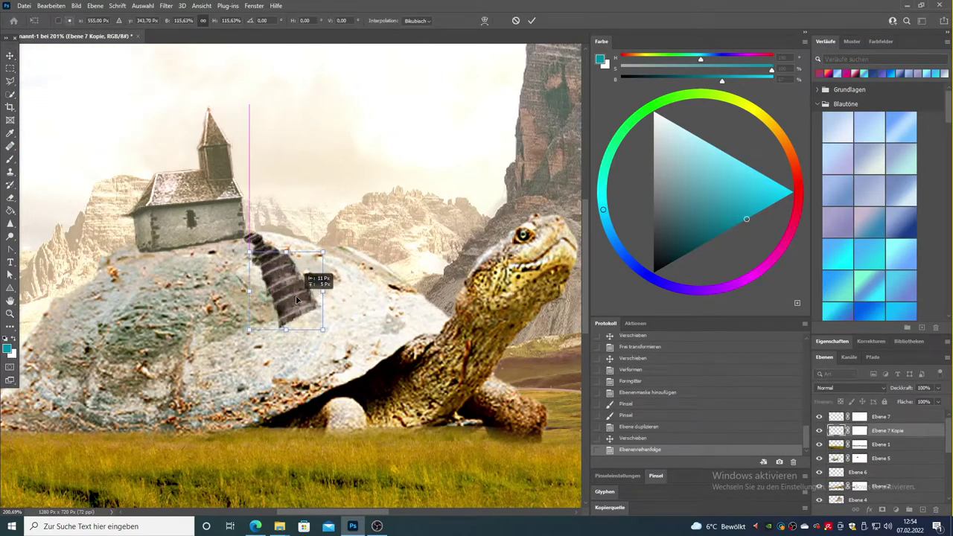
Commit the stairs copy and warp the lower stairs to sit on the shell
key(Return)
key(l)
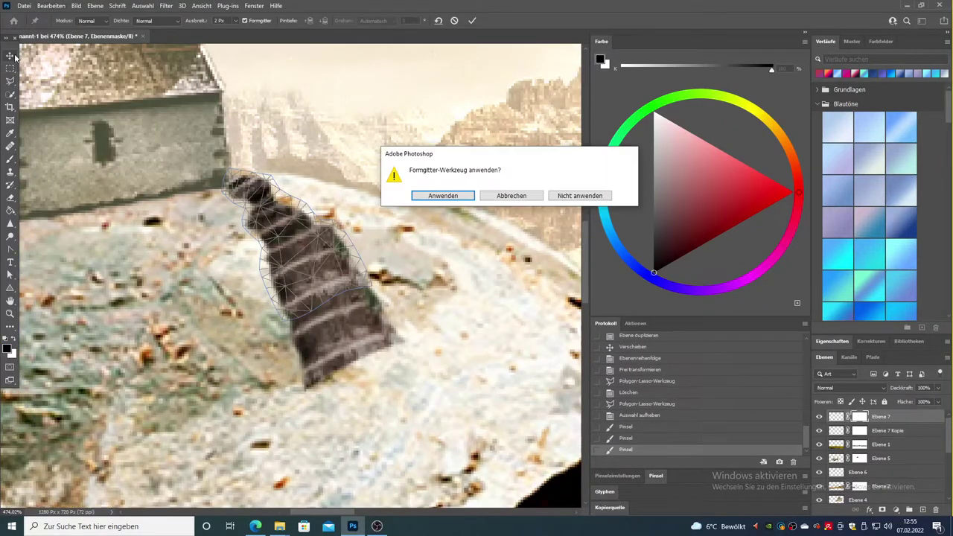
drag(398, 350, 395, 359)
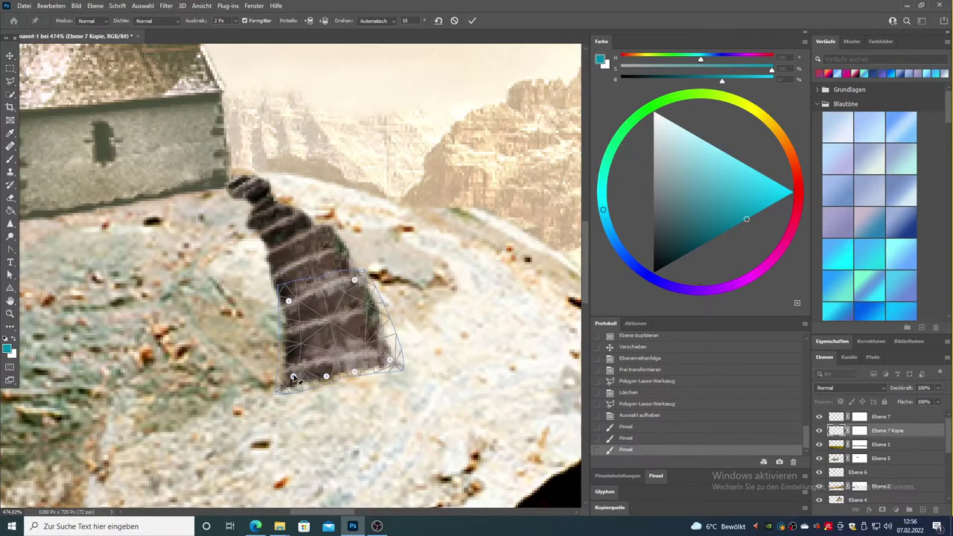
key(Return)
click(10, 55)
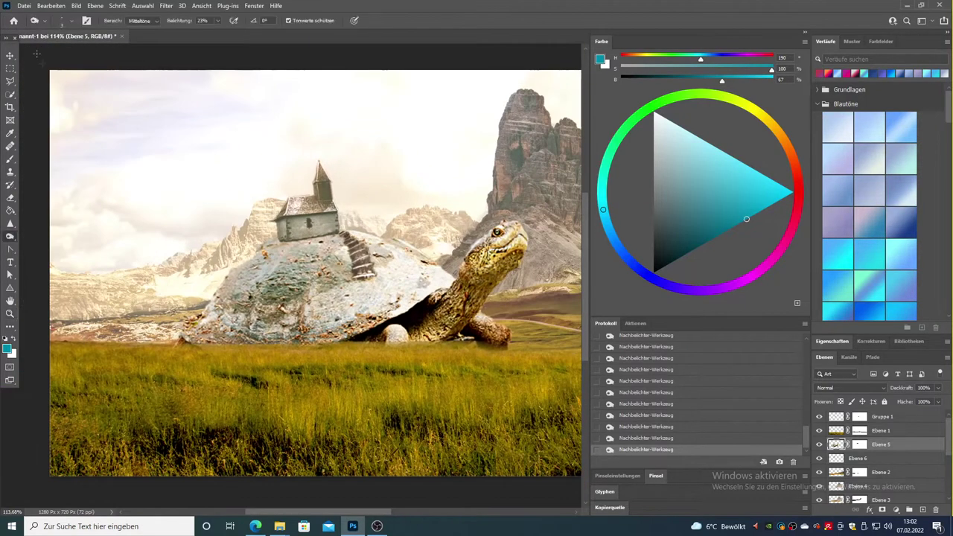
Duplicate the church layer and place the copy below the original
key(v)
right_click(322, 208)
click(335, 214)
key(ctrl+j)
key(ctrl+bracketright)
key(ctrl+t)
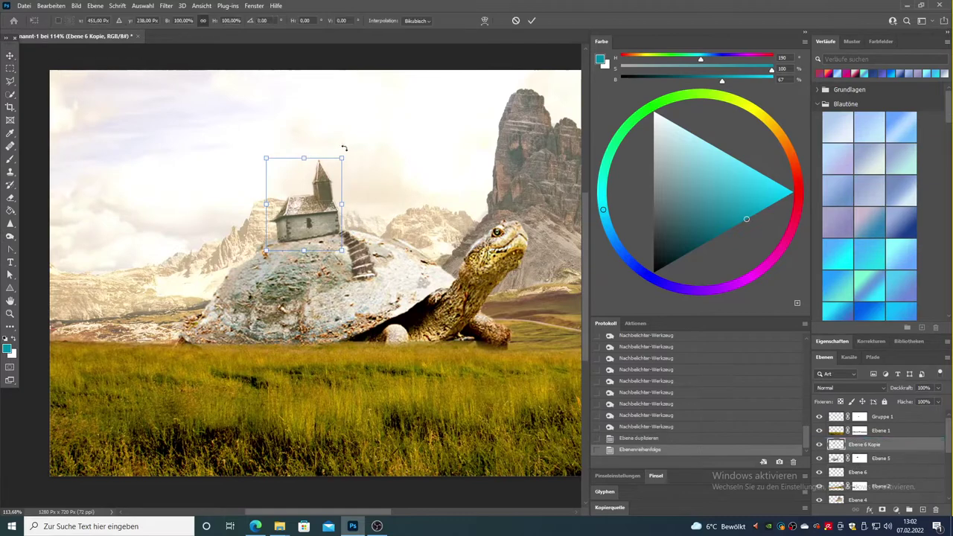
key(Return)
Darken the copy with Exposure, set 41% opacity, and skew it across the shell
click(76, 5)
click(231, 85)
click(621, 139)
drag(856, 395, 865, 399)
click(51, 5)
click(216, 272)
drag(315, 223, 314, 230)
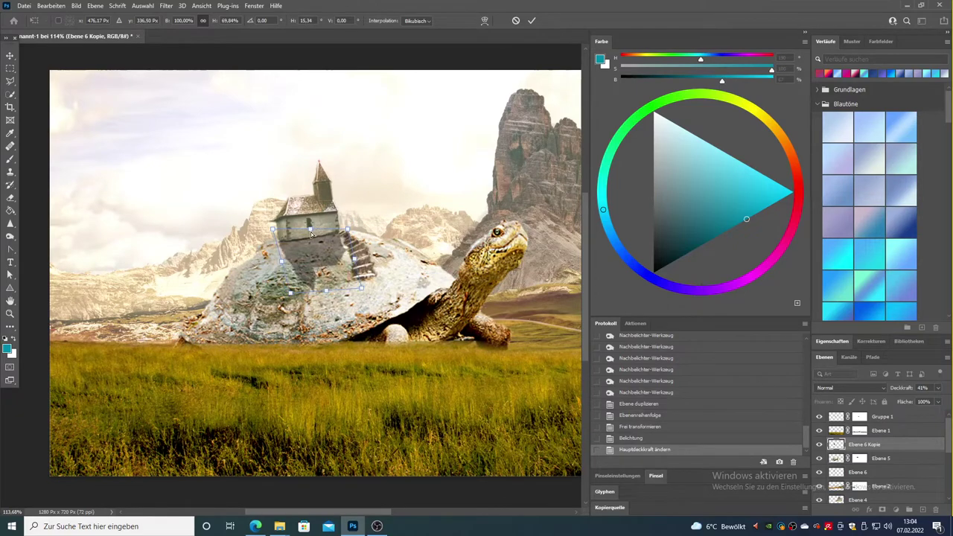
key(Return)
Paint out part of the church shadow, enlarging the brush to 21
scroll(298, 261, up, 3)
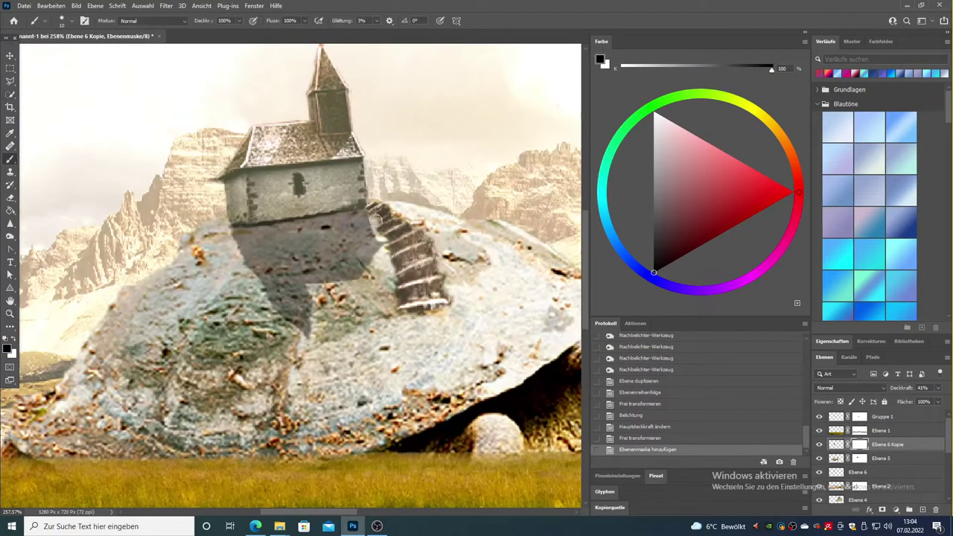
key(b)
key(ctrl+t)
key(Return)
click(426, 214)
click(70, 20)
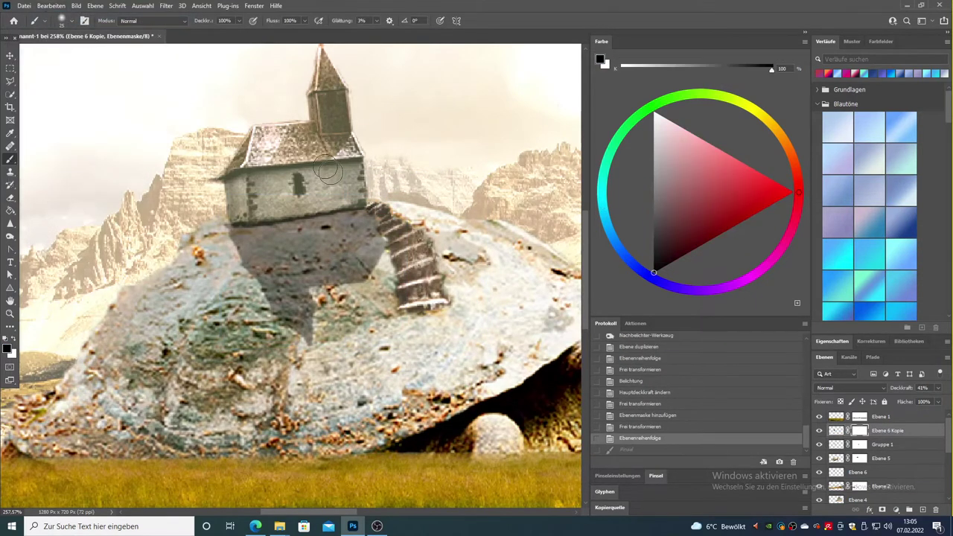
click(70, 20)
click(71, 23)
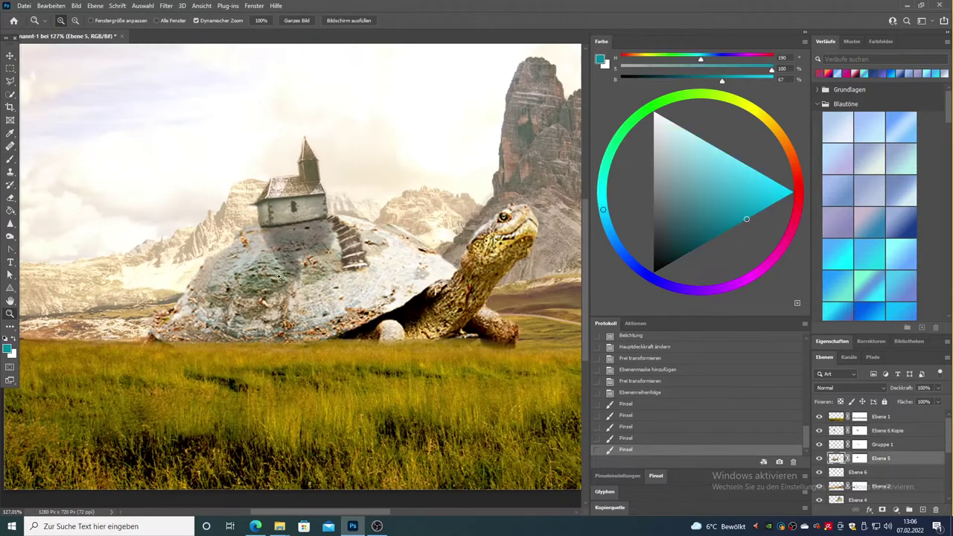
Burn darker shading onto the Ebene 5 shell and dodge a lighter spot with a 31 brush
mouse_move(397, 246)
mouse_down()
mouse_move(372, 283)
mouse_move(384, 301)
mouse_move(357, 245)
mouse_up()
drag(208, 246, 119, 312)
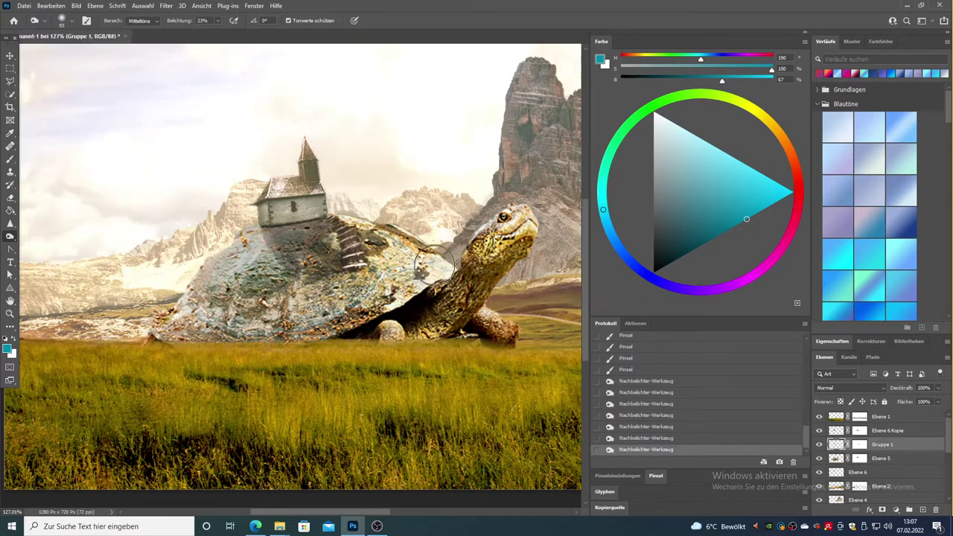
click(45, 21)
key(ctrl+minus)
click(847, 443)
click(62, 21)
click(360, 304)
click(172, 297)
scroll(291, 163, up, 2)
Delete the stray pixels at the spire tip and create a new layer for the window
scroll(290, 164, up, 6)
scroll(290, 163, up, 2)
key(l)
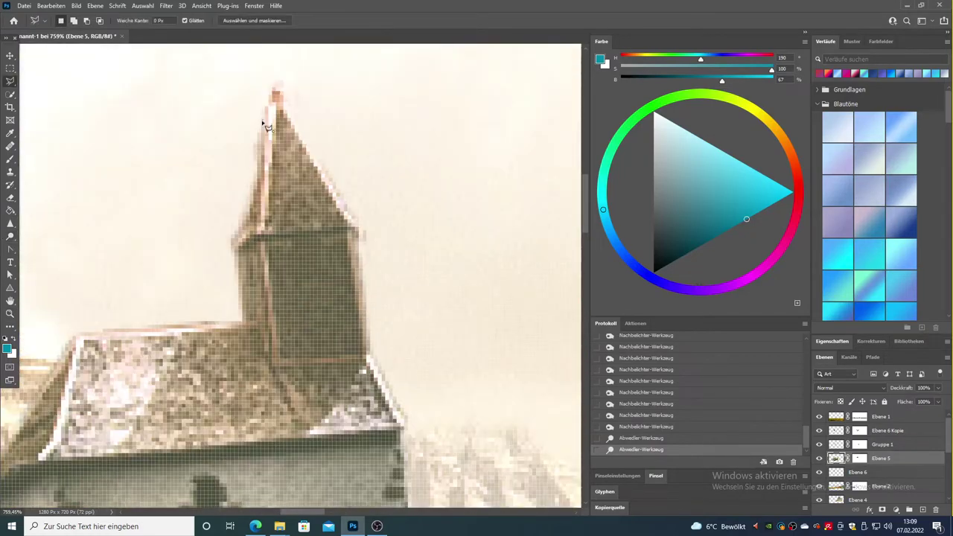
key(Delete)
key(ctrl+d)
key(ctrl+shift+alt+n)
key(b)
Paint a soft roof highlight, then lasso the chapel window and fill it with orange
scroll(83, 70, down, 5)
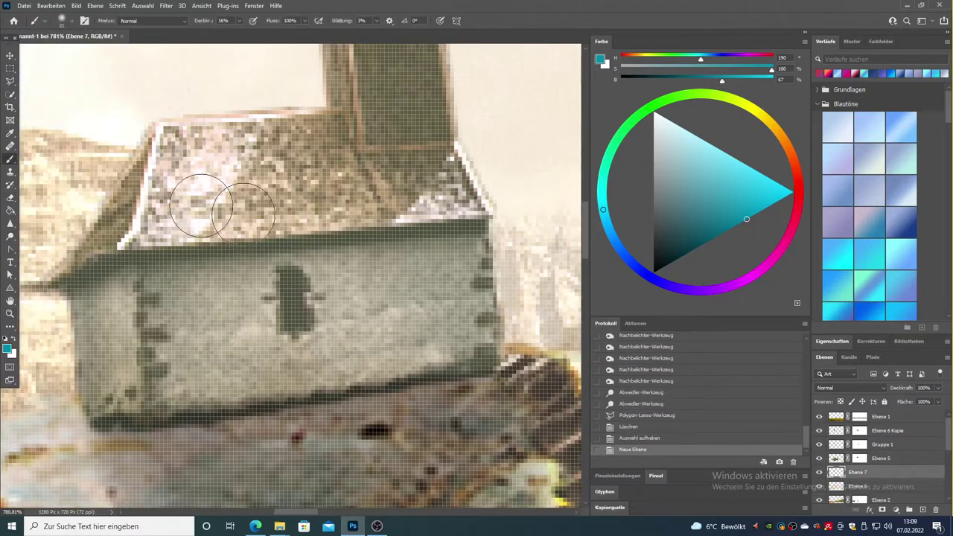
click(95, 43)
click(12, 83)
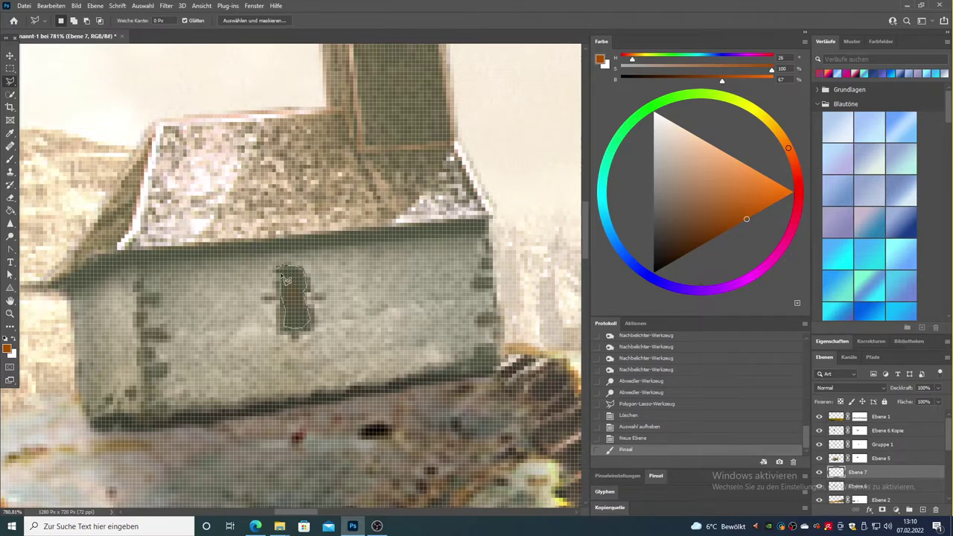
key(ctrl+d)
key(m)
click(286, 277)
key(alt+BackSpace)
key(alt+BackSpace)
key(alt+BackSpace)
key(alt+BackSpace)
key(z)
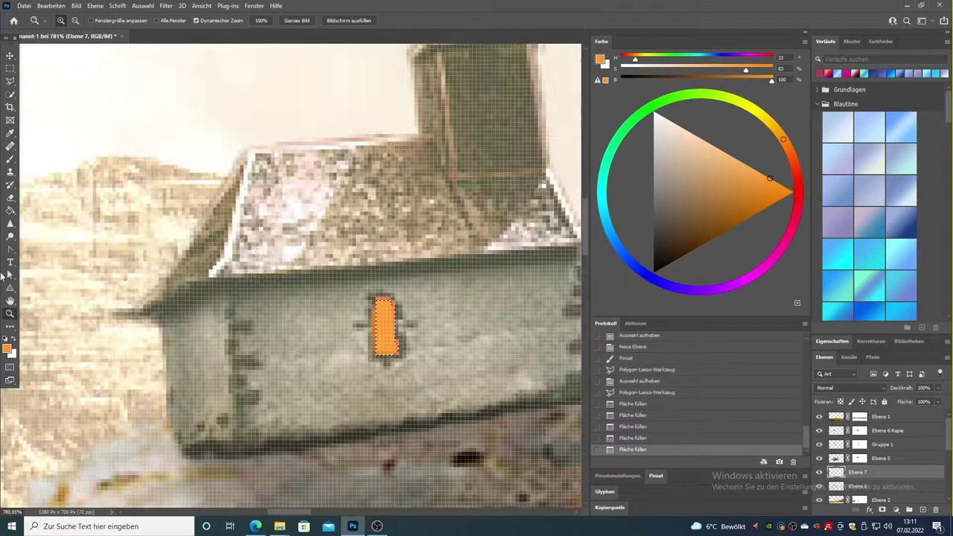
key(ctrl+0)
click(905, 391)
Paint a soft orange glow around the window on a new layer at 67% opacity
key(ctrl+shift+alt+n)
key(ctrl+d)
key(b)
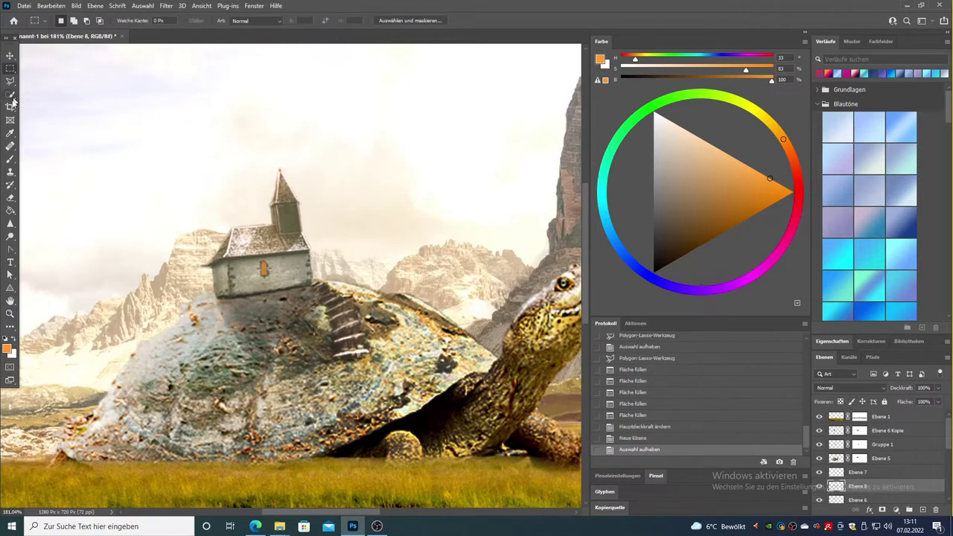
right_click(66, 54)
text(23)
key(Return)
key(0)
drag(257, 263, 271, 262)
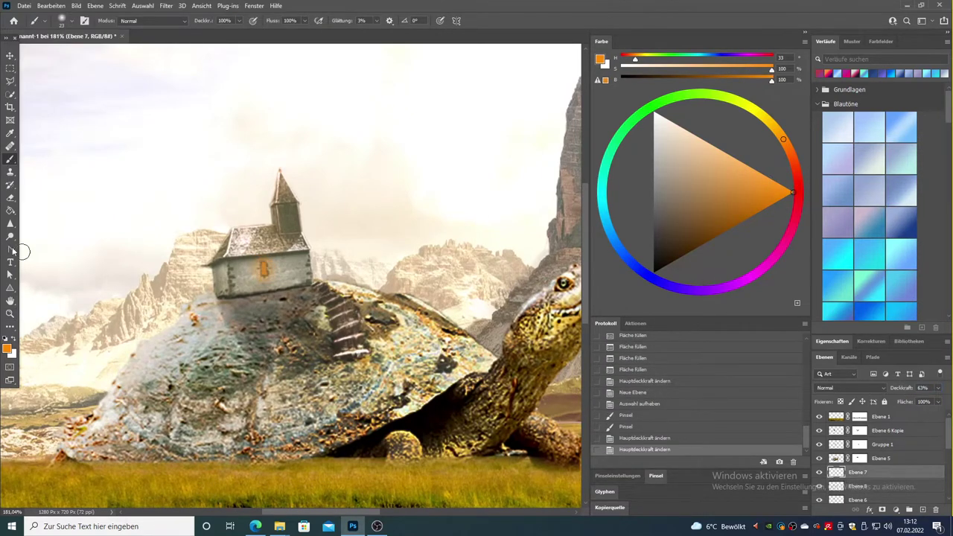
key(z)
key(ctrl+minus)
key(ctrl+minus)
click(879, 431)
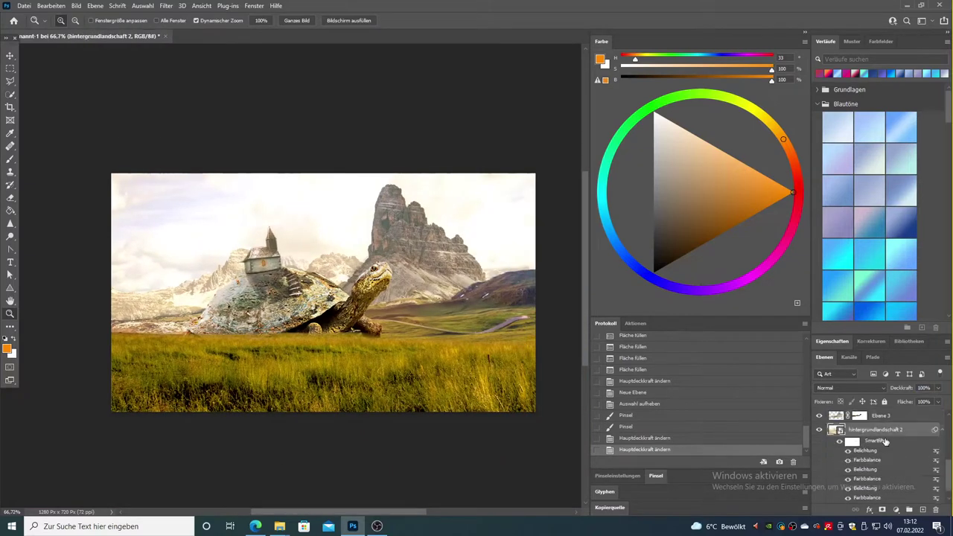
Paint on Ebene 1's layer mask to clean up the turtle's edges
scroll(327, 331, up, 5)
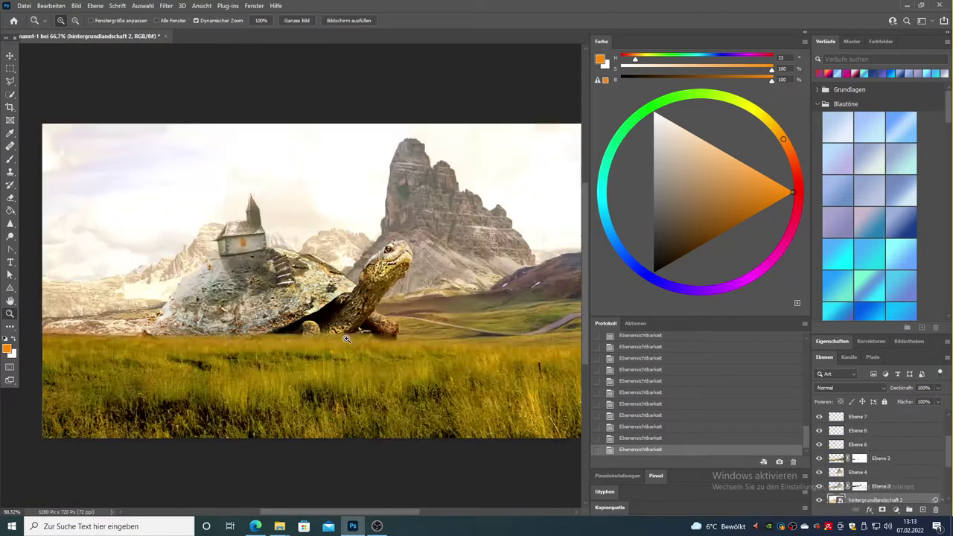
key(b)
click(860, 417)
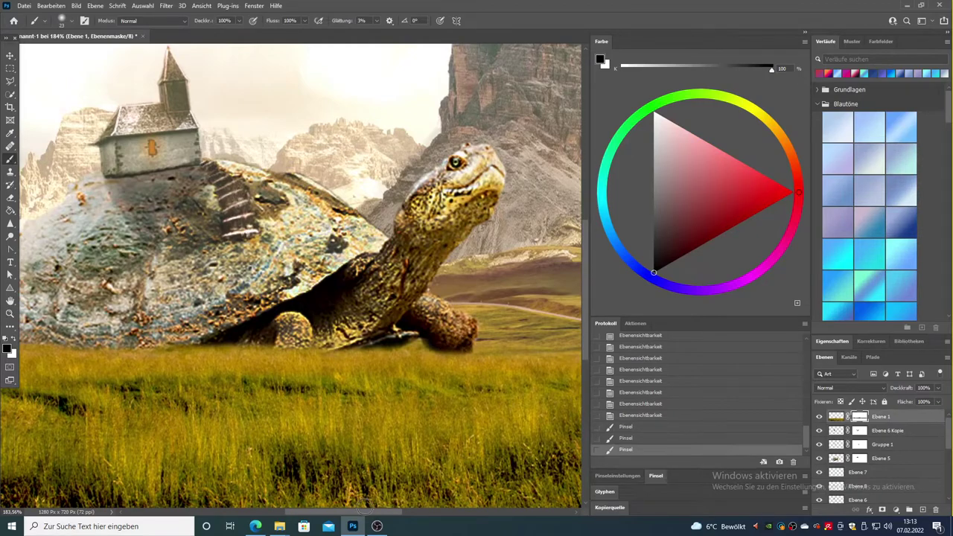
scroll(260, 338, left, 5)
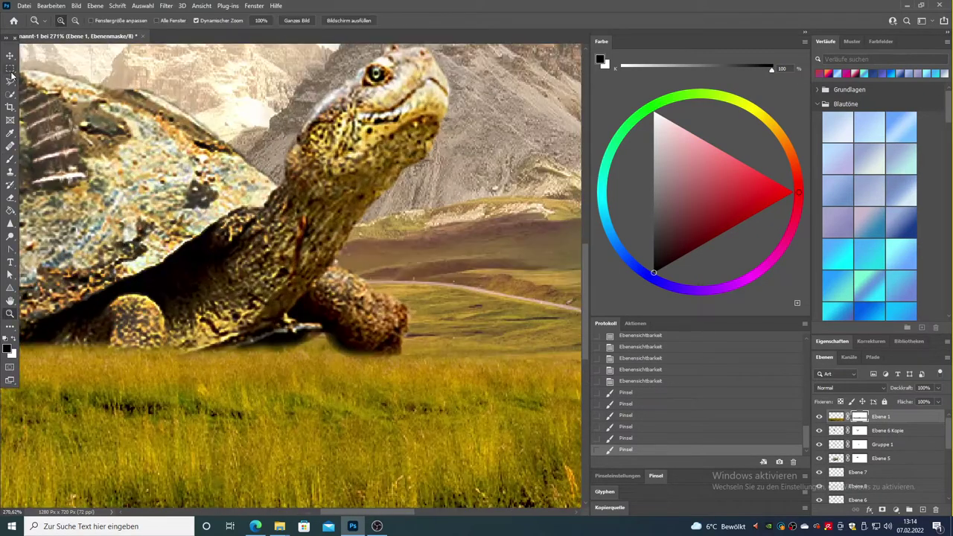
Reshape the selected front leg with Puppet Warp and deselect
click(50, 6)
click(58, 203)
drag(405, 323, 373, 331)
key(Return)
key(ctrl+d)
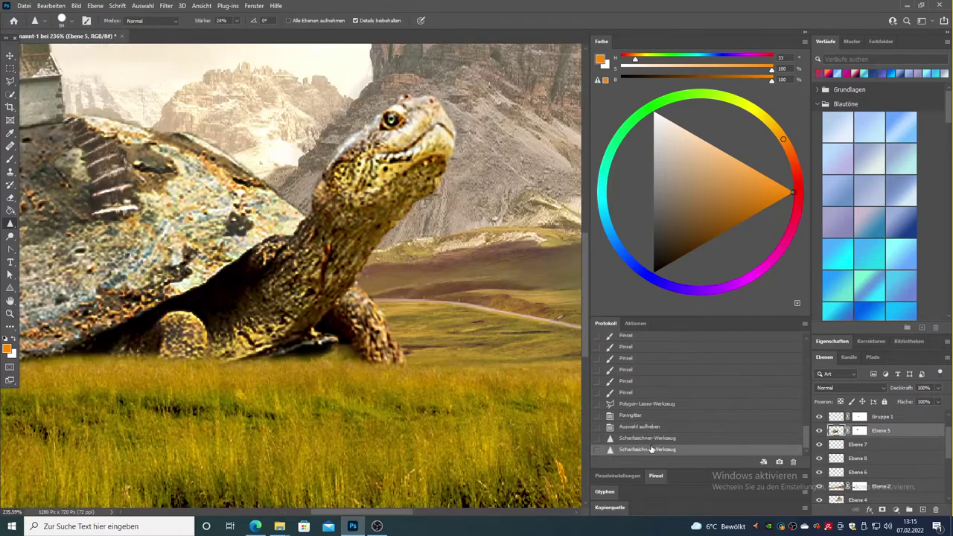
Darken the turtle's front leg with a Burn stroke
key(z)
mouse_move(370, 318)
mouse_down()
mouse_move(376, 339)
mouse_move(341, 326)
mouse_up()
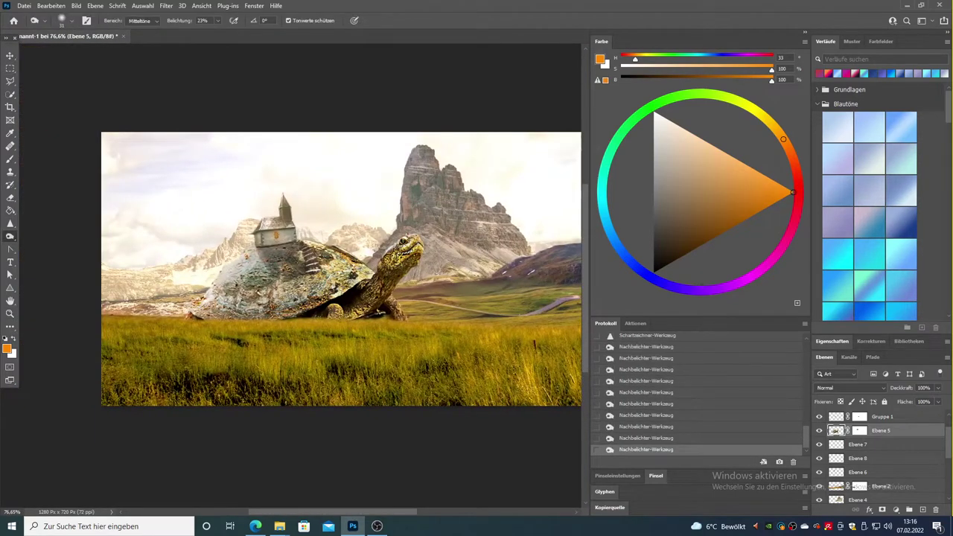
scroll(879, 455, down, 2)
Group the landscape layers with Ebene 4 and merge the group into one layer
click(864, 443)
click(819, 443)
click(820, 444)
click(909, 509)
right_click(860, 428)
click(879, 335)
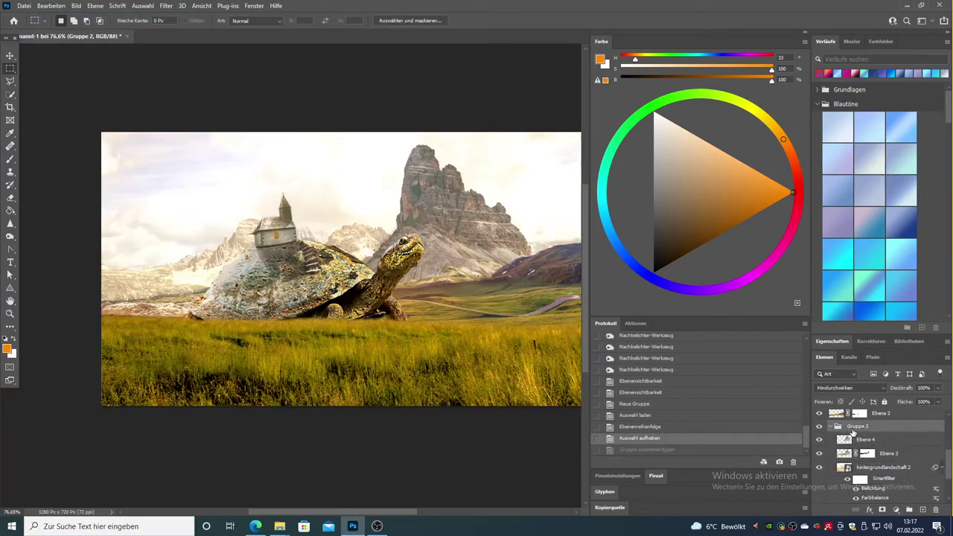
click(76, 5)
Darken the merged landscape slightly with a small negative Exposure offset
click(193, 59)
mouse_move(526, 194)
mouse_down()
mouse_move(500, 195)
mouse_move(527, 195)
mouse_move(529, 217)
mouse_up()
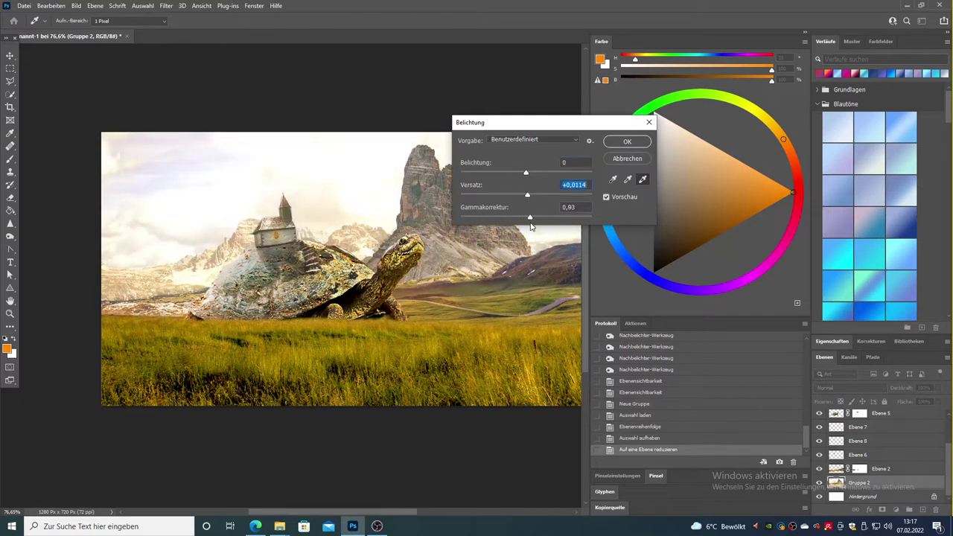
click(624, 143)
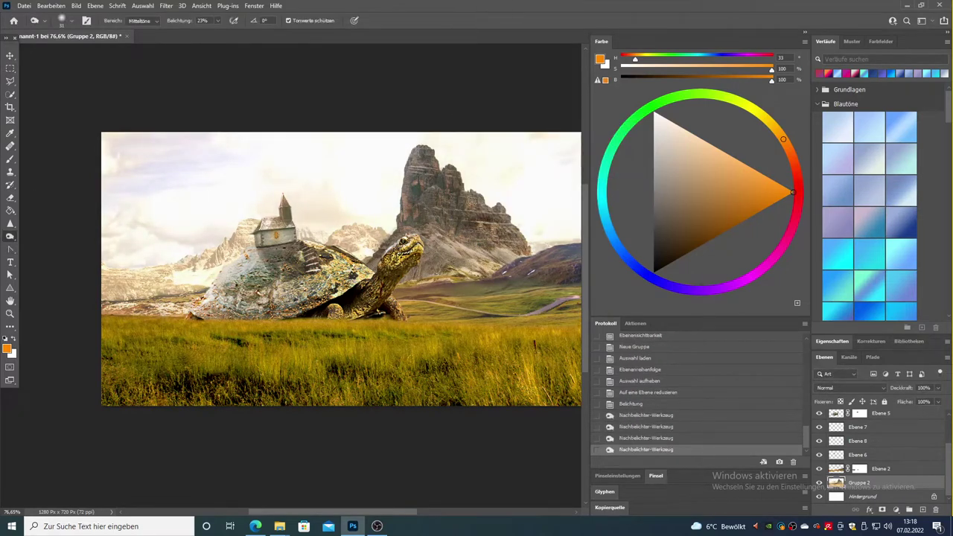
Burn and dodge the mountain area, undoing and redoing strokes until it looks right
key(ctrl+alt+z)
key(ctrl+alt+z)
key(ctrl+alt+z)
drag(498, 265, 447, 272)
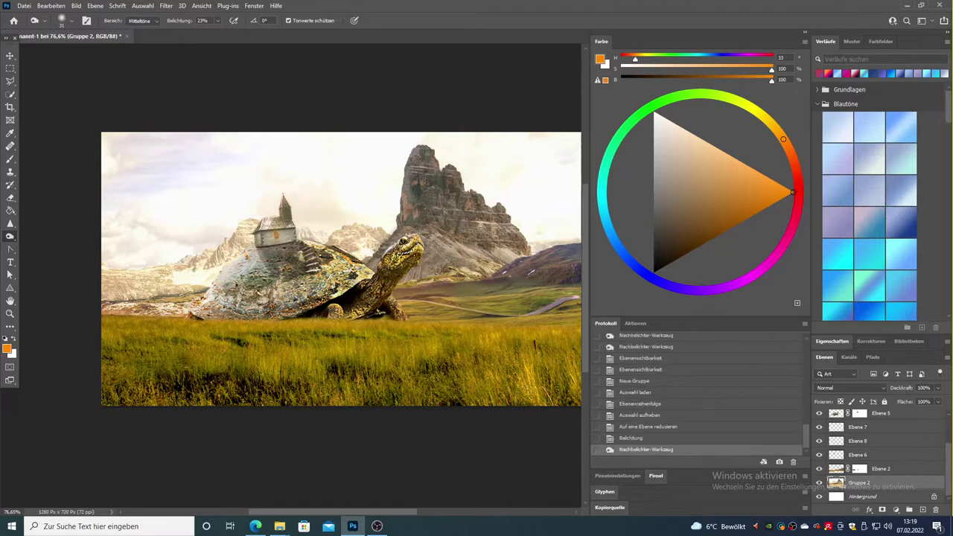
key(ctrl+alt+z)
key(ctrl+alt+z)
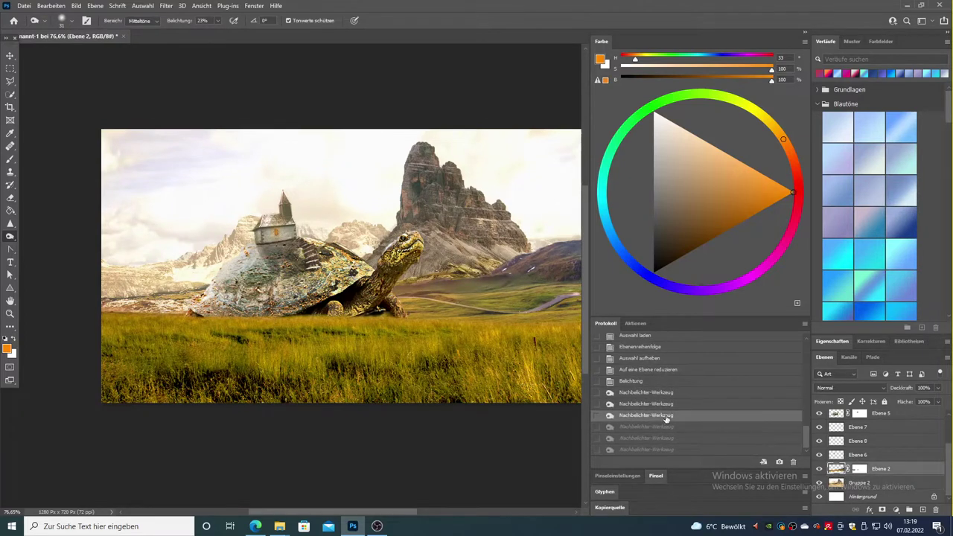
key(ctrl+alt+z)
key(ctrl+shift+z)
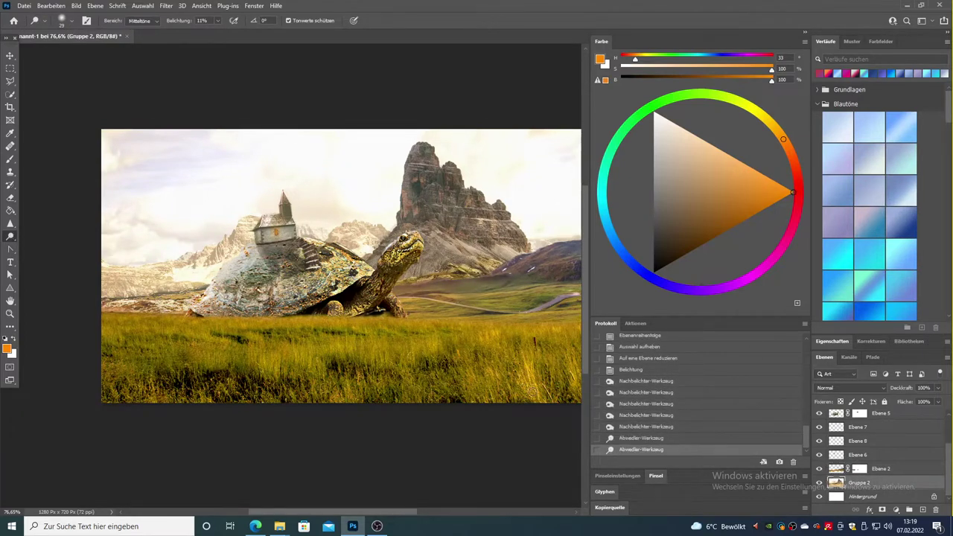
key(ctrl+z)
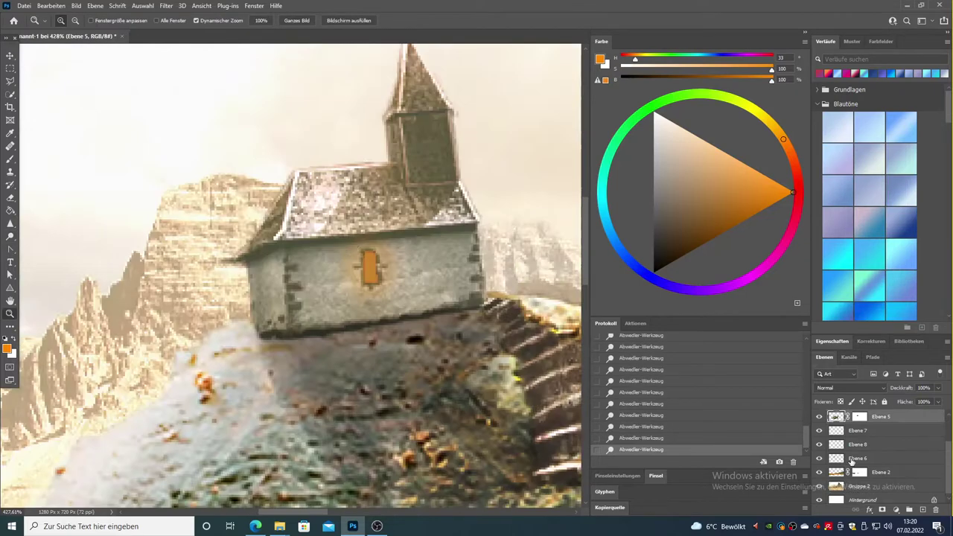
Zoom in on the church and heal away the orange strip along the roof edge
click(70, 24)
key(Escape)
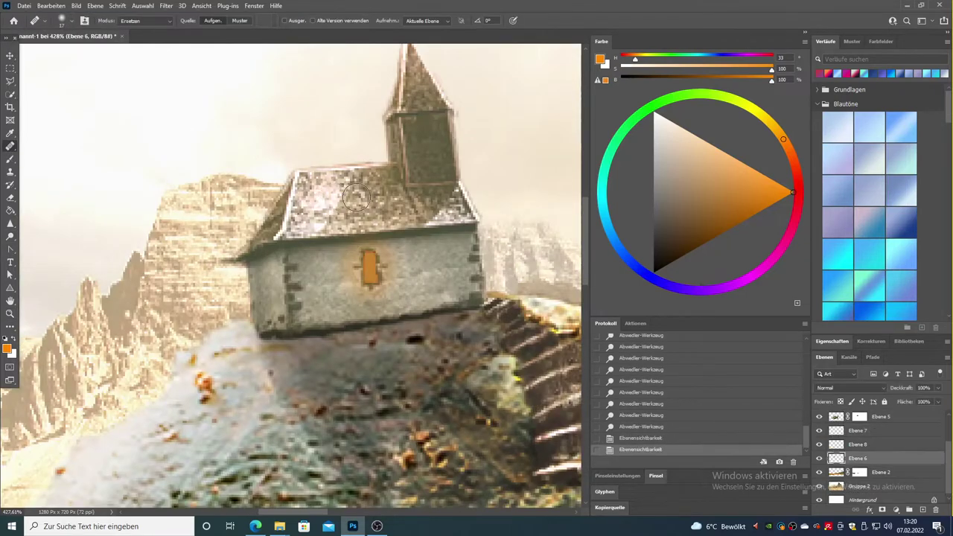
drag(350, 163, 297, 170)
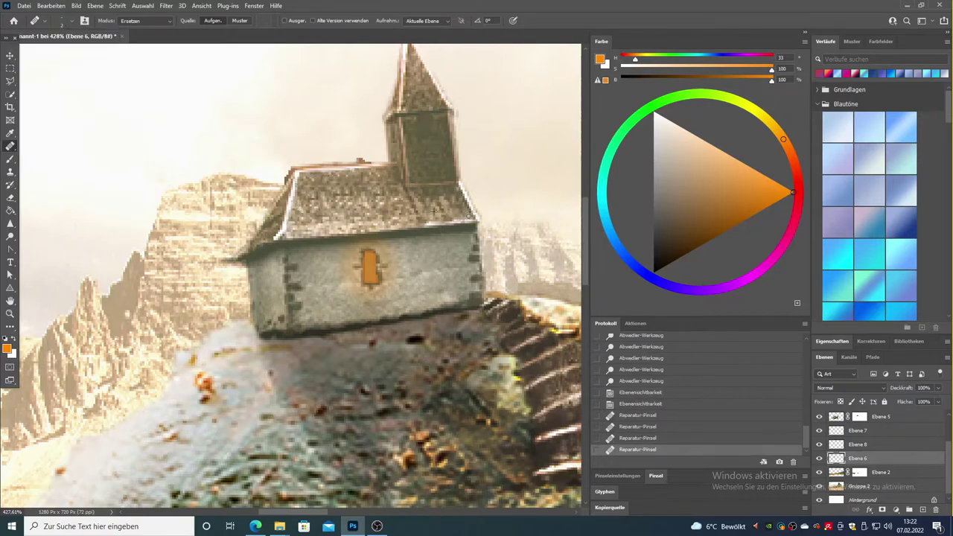
Cut away a stray patch near the roof with a Polygonal Lasso selection
click(10, 81)
double_click(384, 135)
key(Delete)
key(ctrl+d)
scroll(233, 203, up, 3)
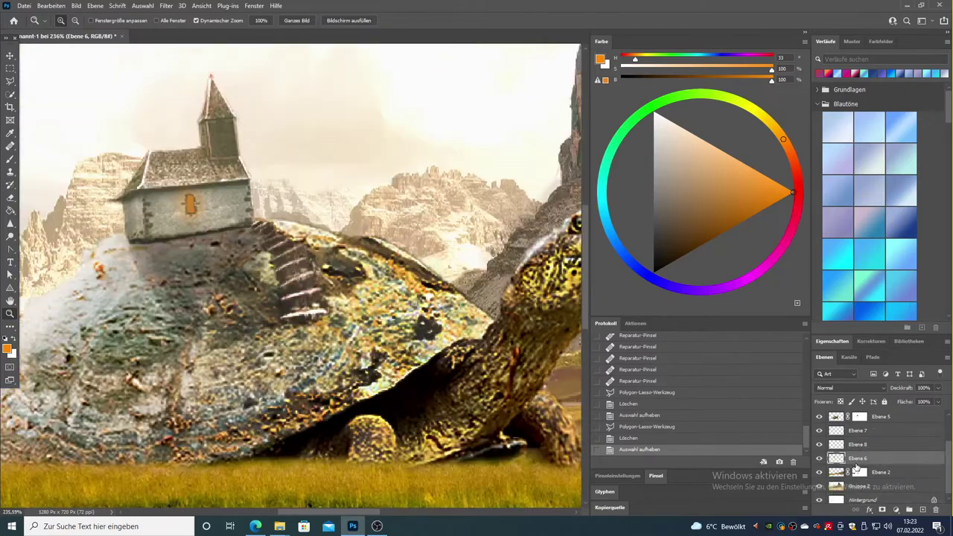
Paint black on the Ebene 6 Kopie mask to hide part of the copy
click(861, 431)
key(b)
key(d)
drag(193, 252, 209, 276)
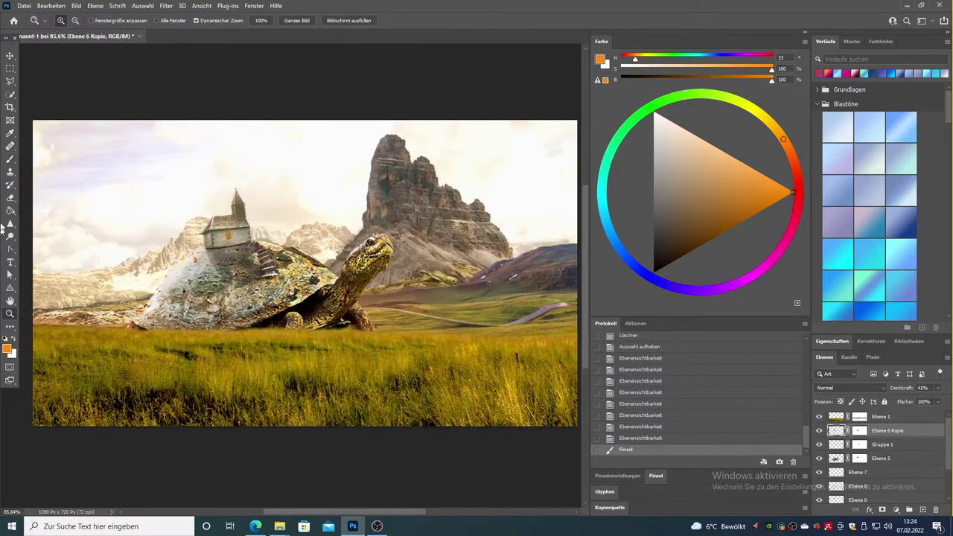
Make Ebene 2 the active layer and try an Exposure adjustment, then cancel it
key(o)
scroll(859, 487, down, 3)
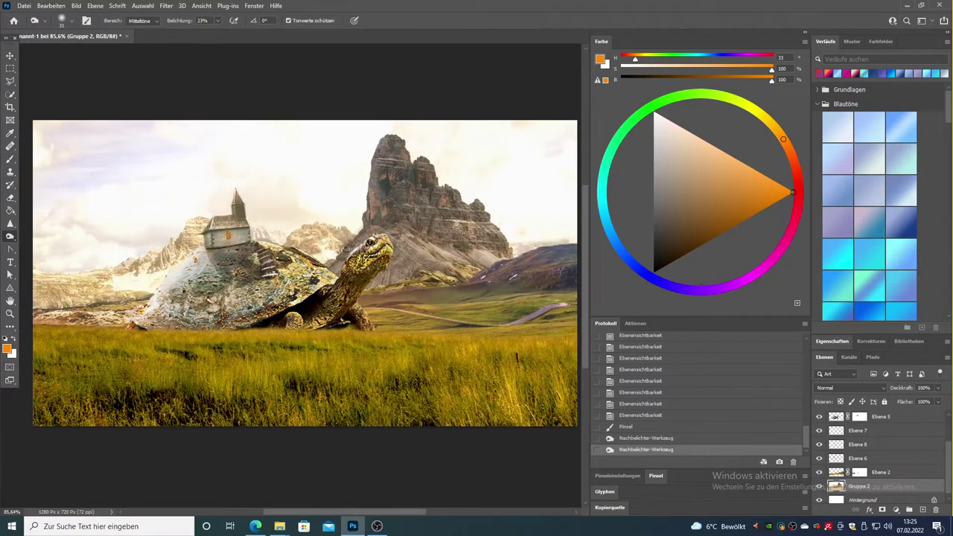
scroll(176, 286, down, 2)
click(881, 472)
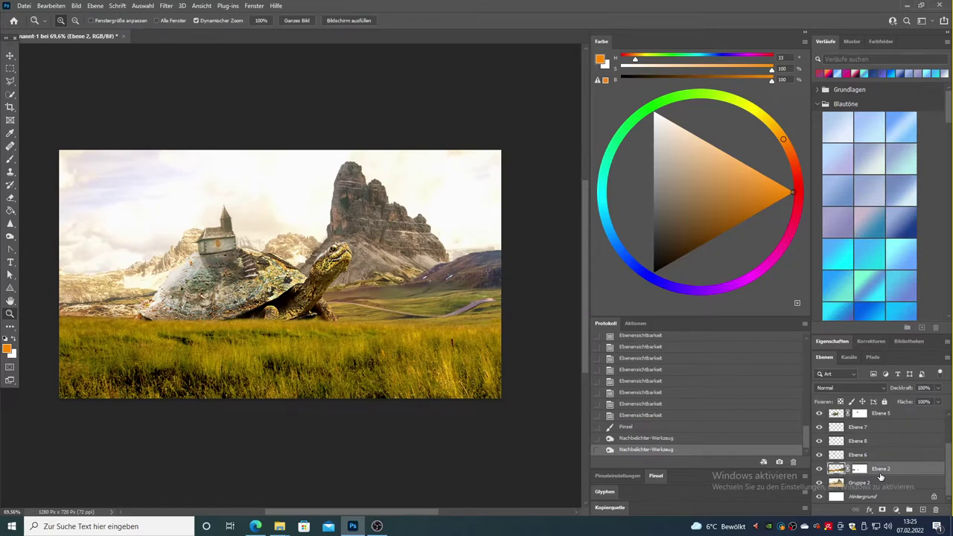
click(76, 6)
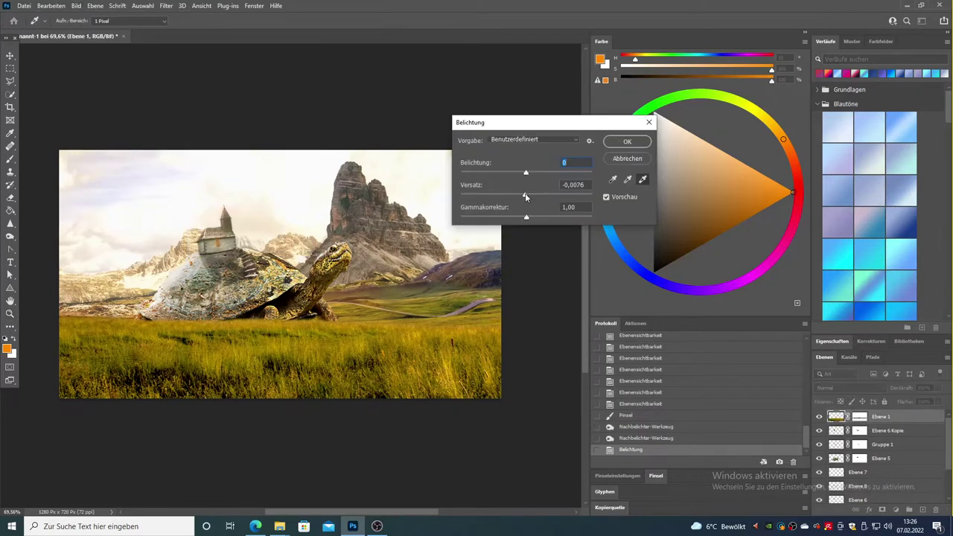
key(Escape)
Sample a beige colour with the Eyedropper and ready the brush for painting the eye
scroll(329, 255, up, 5)
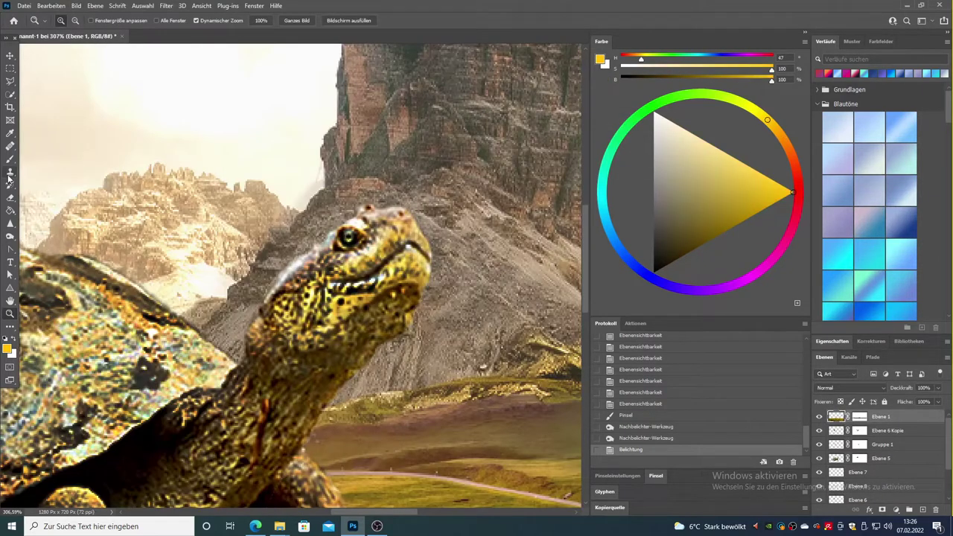
key(i)
click(232, 171)
key(x)
key(b)
scroll(378, 242, up, 5)
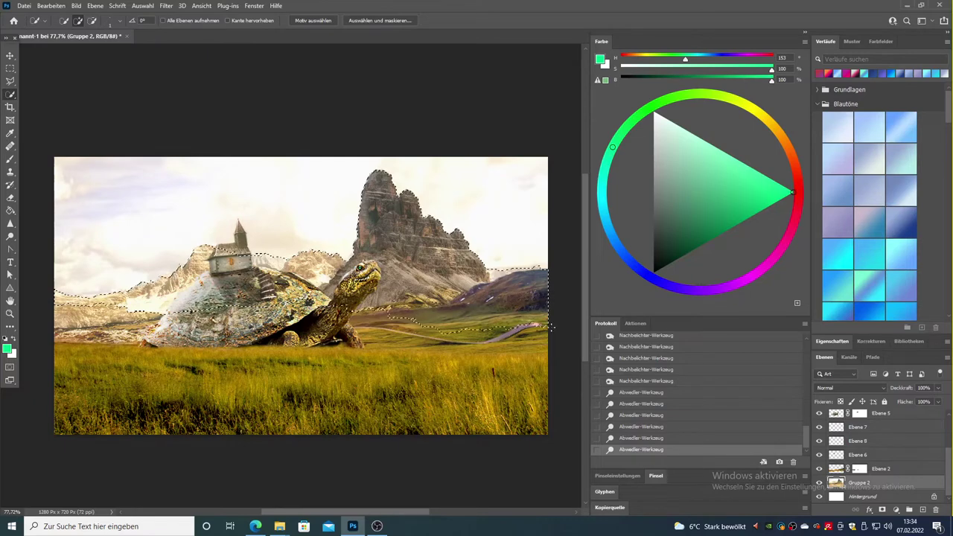
Refine the background selection into the grass and mountains, then copy it to a new layer
drag(74, 350, 521, 350)
drag(149, 357, 82, 298)
alt+click(87, 296)
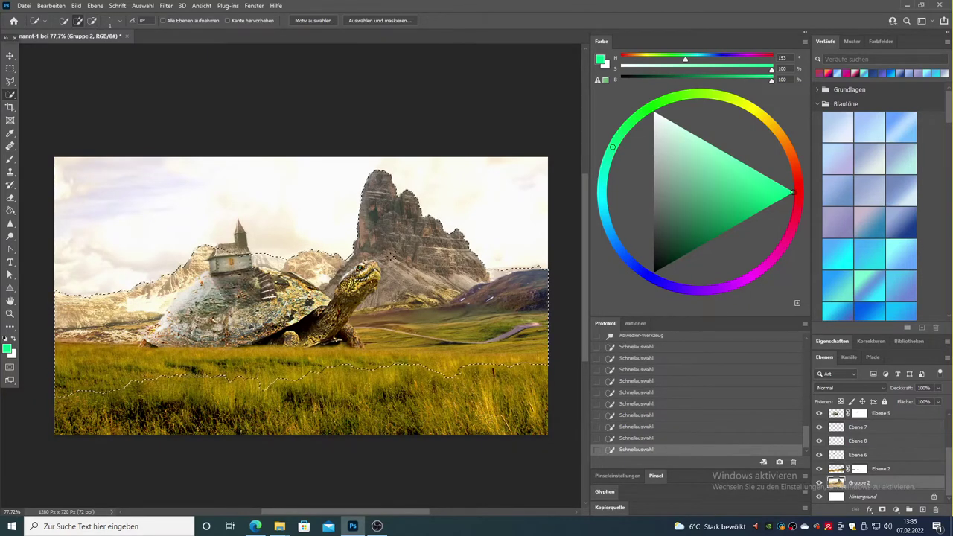
right_click(237, 279)
click(268, 341)
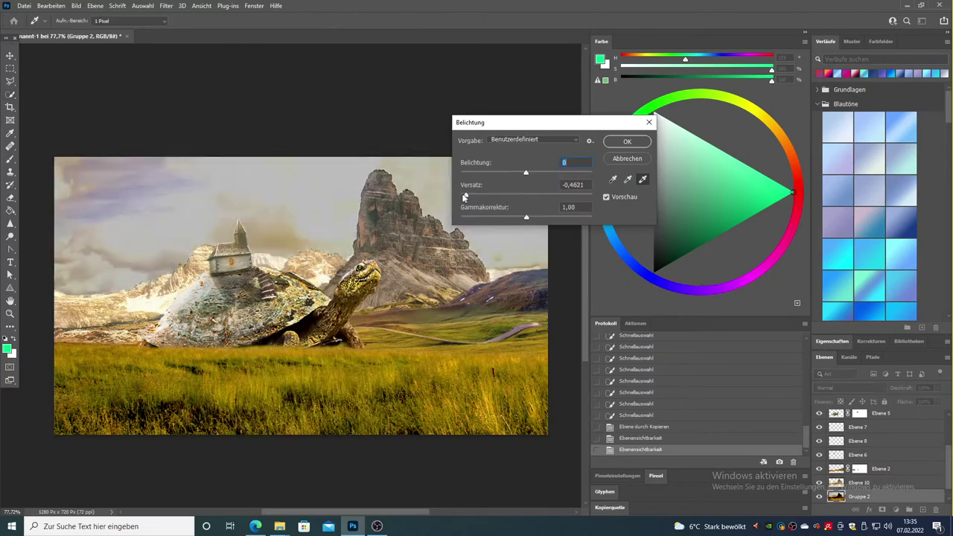
Adjust the copied area's exposure offset and lower its gamma for deeper contrast
drag(526, 195, 519, 196)
drag(570, 217, 581, 217)
drag(522, 196, 531, 199)
key(Return)
Duplicate Gruppe 2, boost its exposure with Gamma 0.24, and add a layer mask
right_click(841, 496)
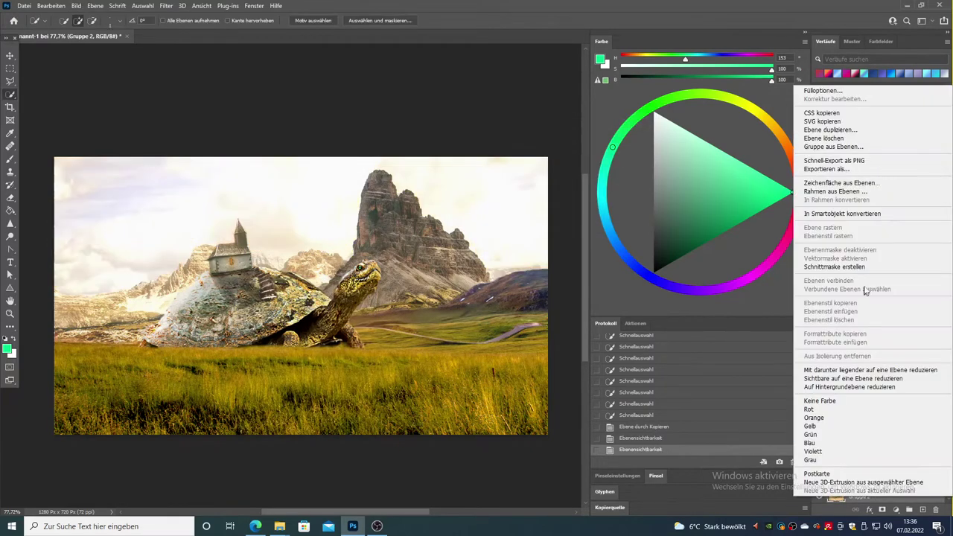
click(830, 129)
click(76, 5)
click(224, 55)
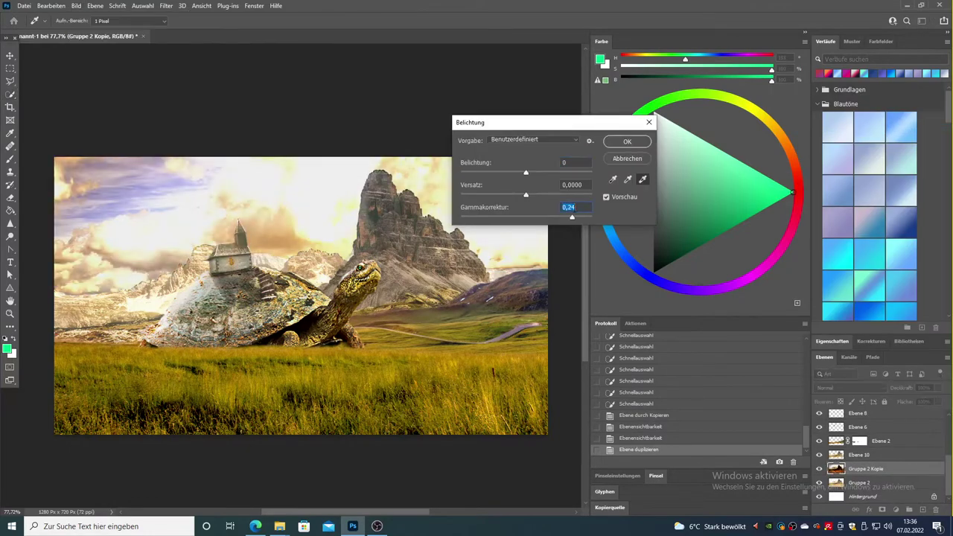
key(Return)
click(882, 509)
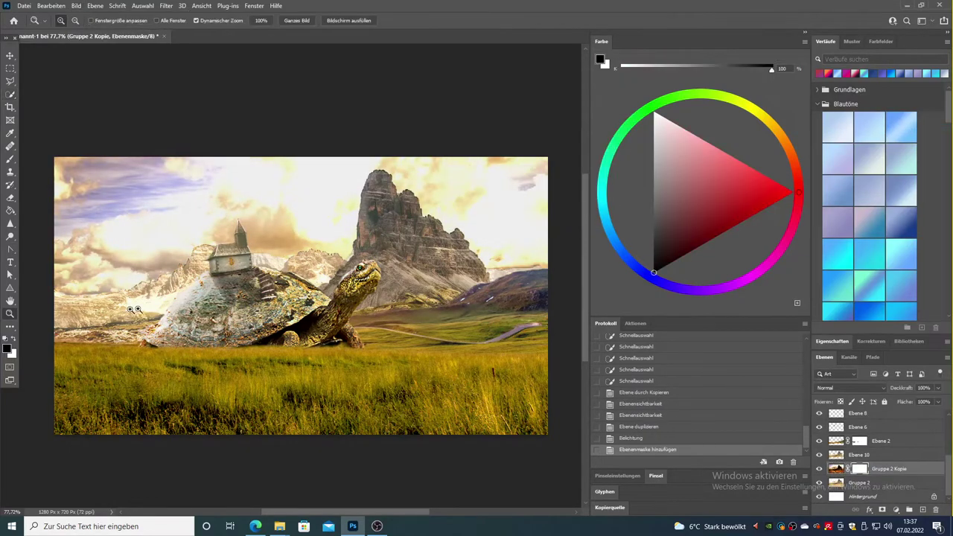
Paint out the glow effect on the left clouds with a size-7 black mask brush
key(d)
key(b)
key(ctrl+plus)
click(41, 20)
drag(65, 58, 69, 54)
click(223, 186)
drag(149, 111, 298, 149)
drag(149, 172, 313, 208)
drag(142, 223, 283, 246)
drag(141, 260, 209, 276)
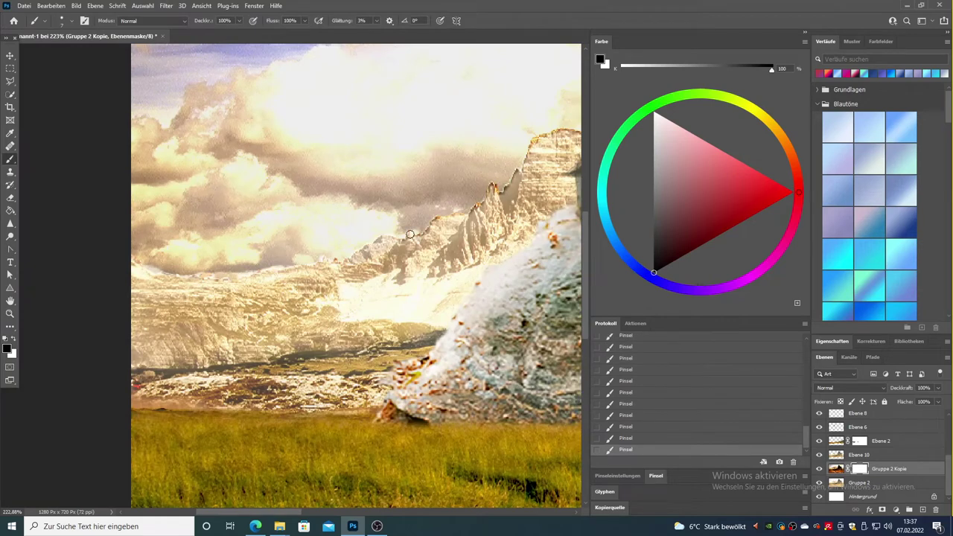
Fill lasso selections on the mask along the mountain ridge and the ridge behind the church
key(l)
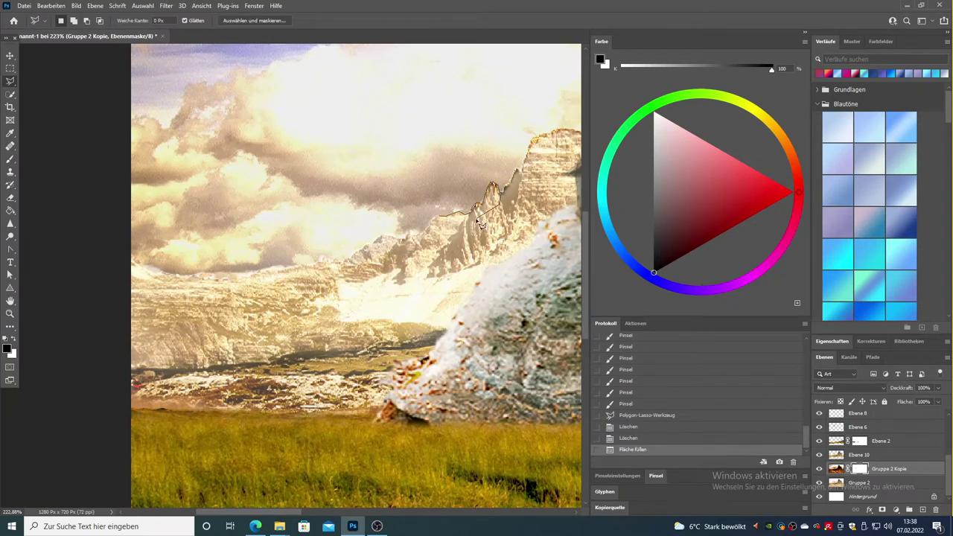
double_click(481, 224)
key(alt+BackSpace)
key(ctrl+d)
key(m)
scroll(96, 75, right, 4)
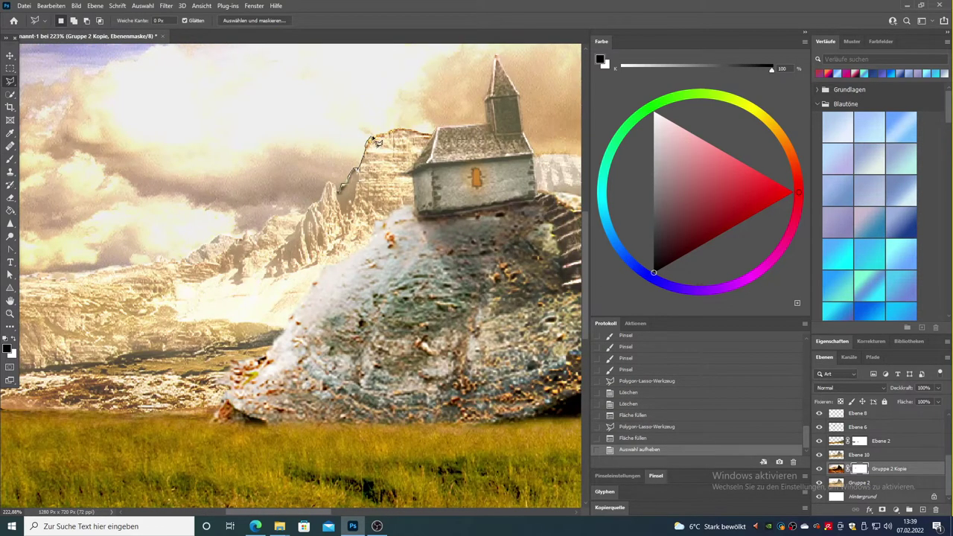
double_click(339, 200)
key(alt+BackSpace)
key(ctrl+d)
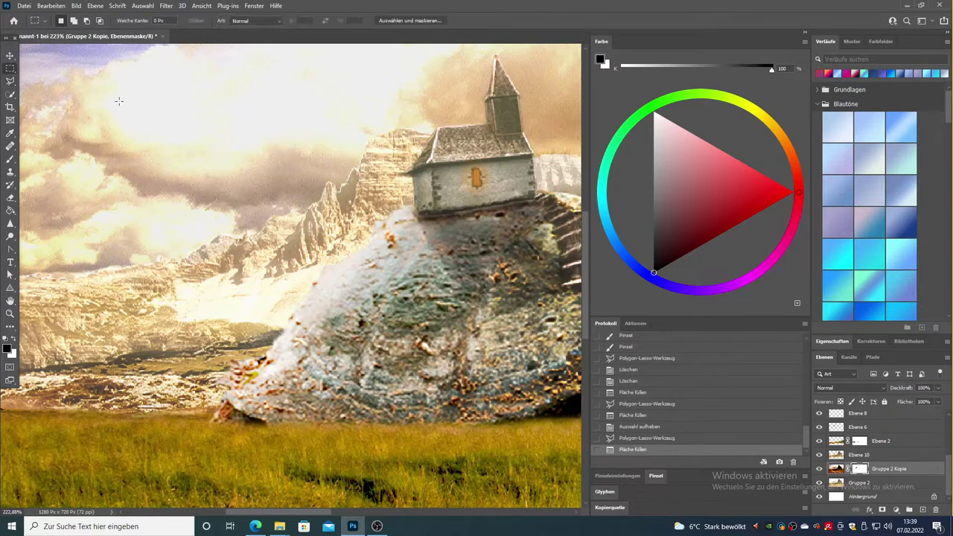
Fill further ridge selections on the mask near the turtle and lower down
scroll(289, 178, right, 5)
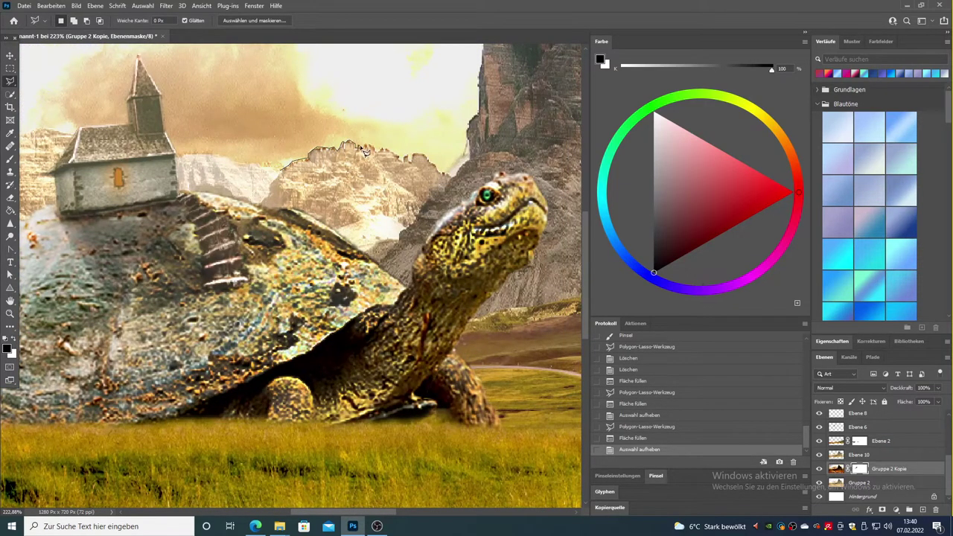
double_click(402, 168)
key(alt+BackSpace)
key(ctrl+d)
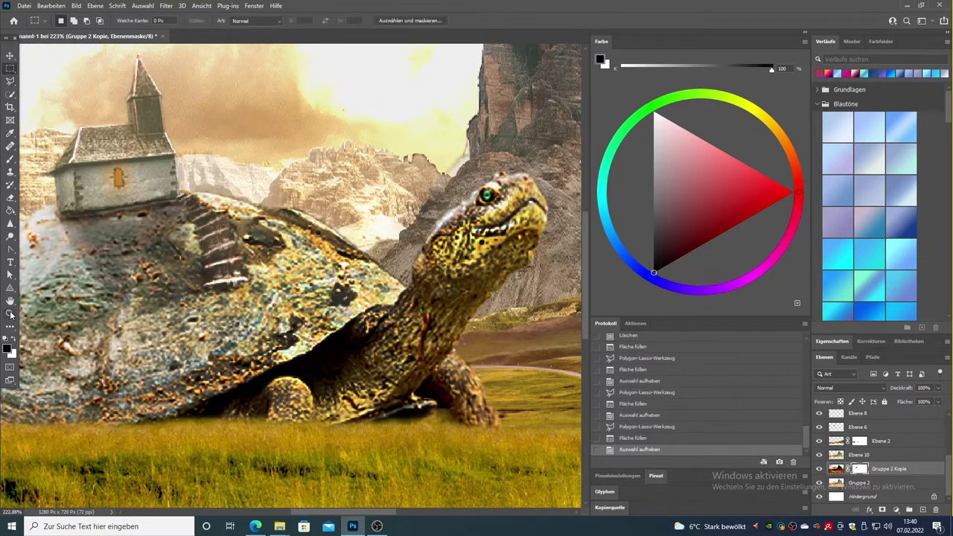
scroll(250, 283, up, 5)
double_click(335, 307)
key(alt+BackSpace)
key(ctrl+d)
Trace the rock outline down the ridge toward the lower right into a closed selection
scroll(282, 414, up, 5)
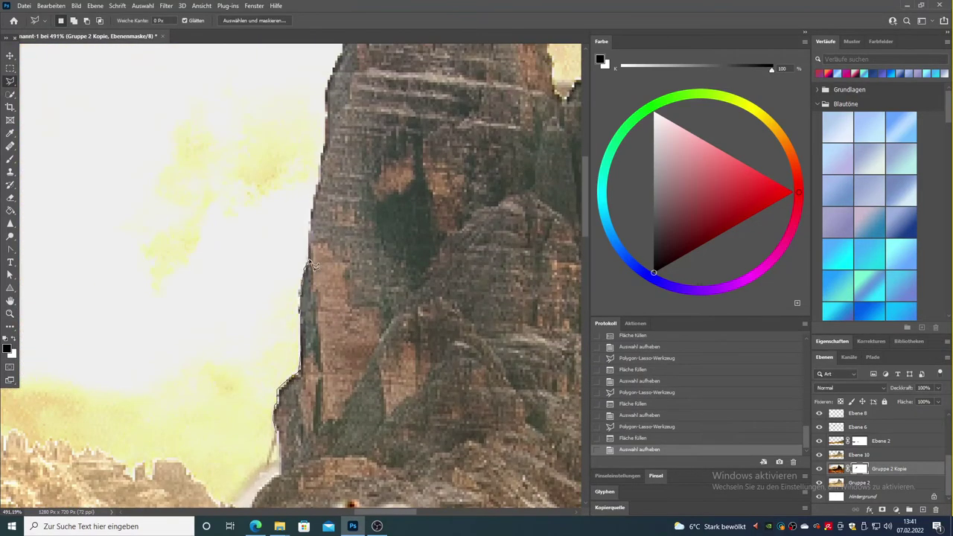
scroll(326, 168, up, 3)
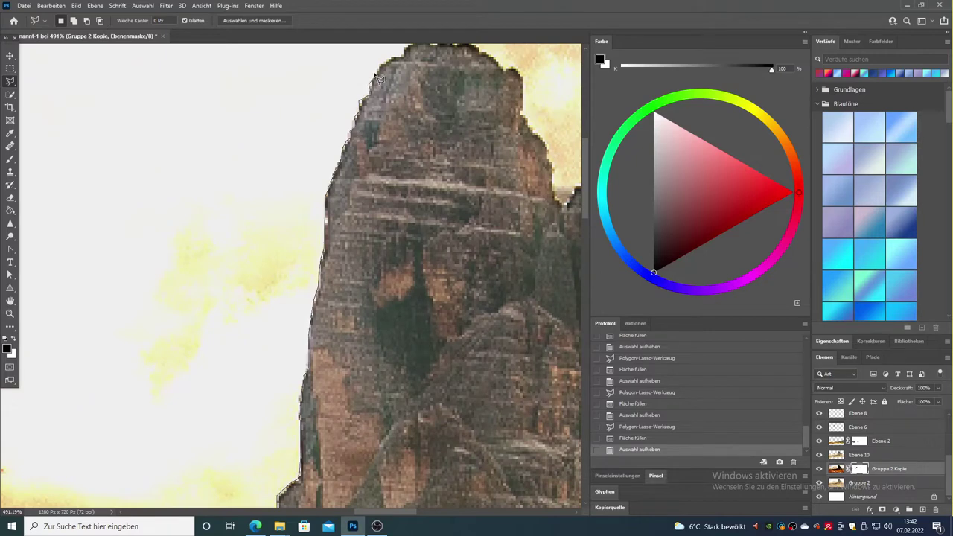
scroll(410, 108, up, 2)
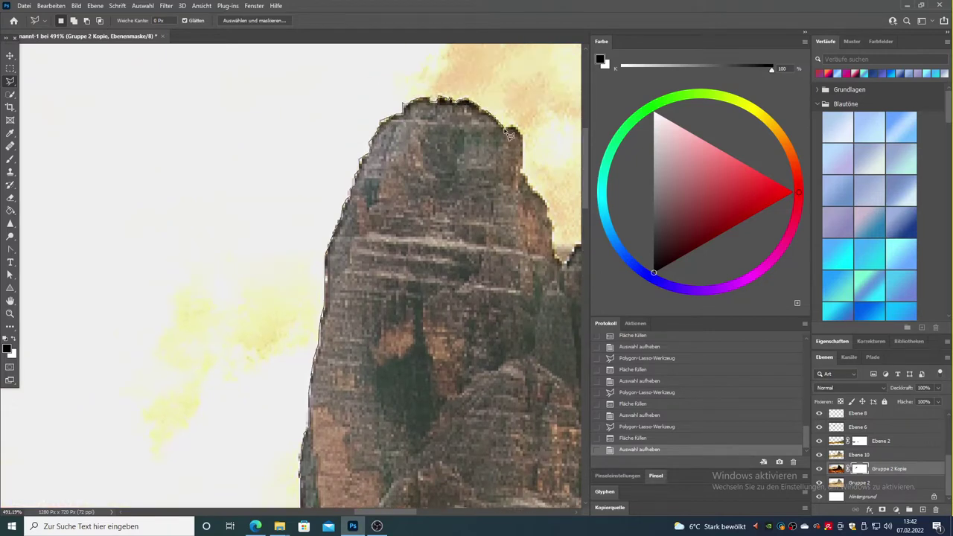
scroll(463, 250, right, 3)
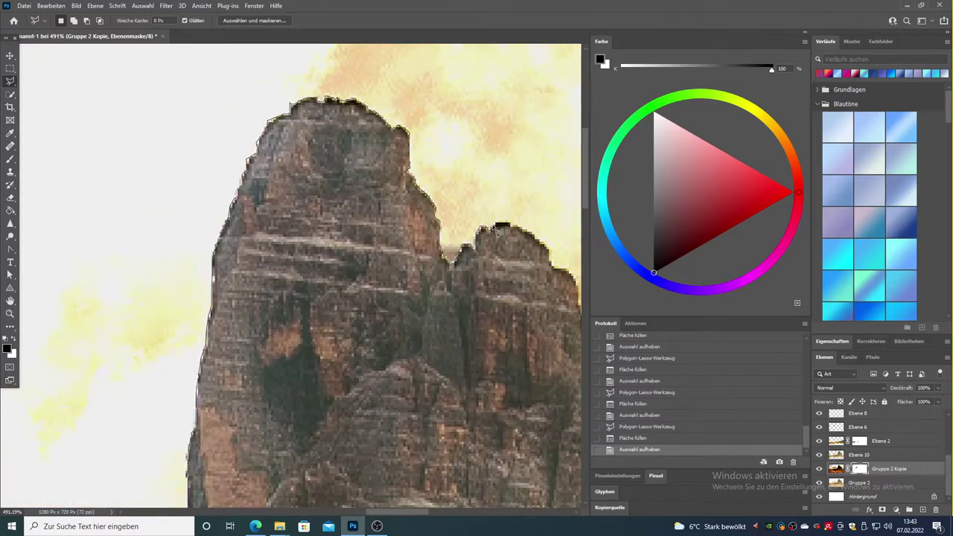
scroll(557, 273, right, 6)
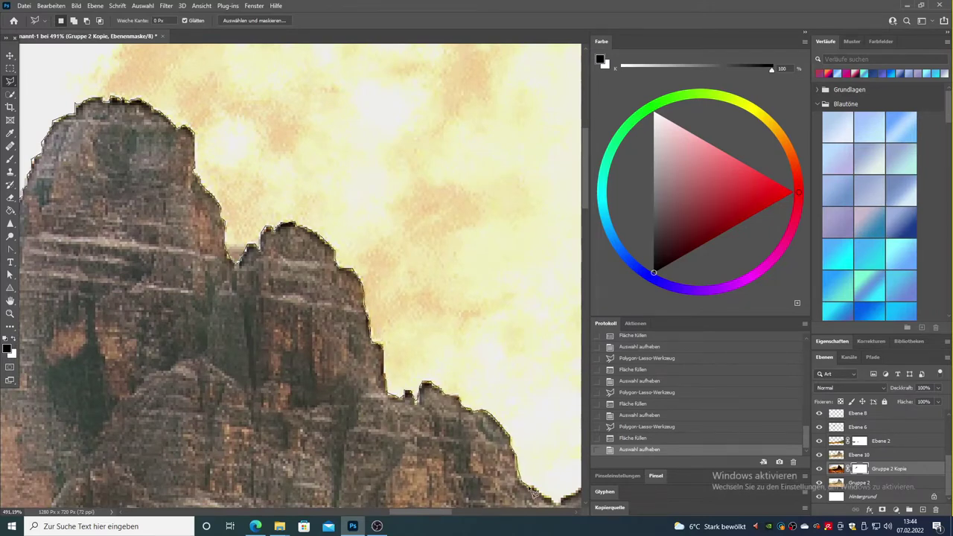
drag(535, 493, 411, 406)
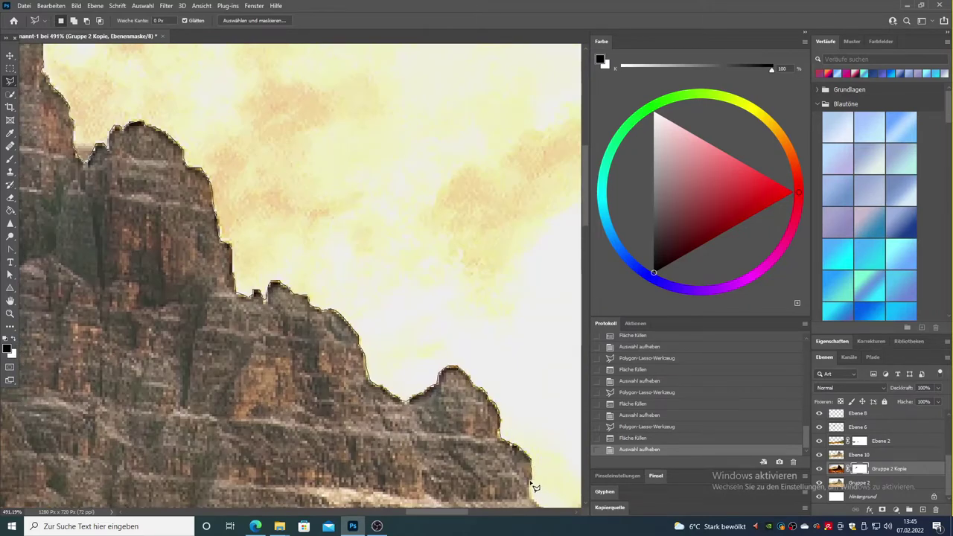
drag(535, 488, 360, 374)
scroll(470, 456, right, 10)
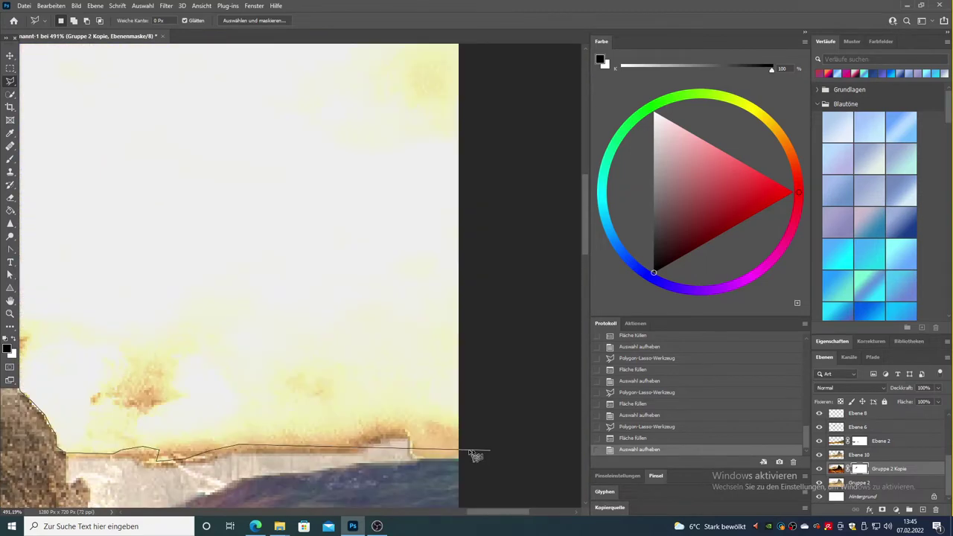
double_click(460, 506)
Extend the selection over the hillside and dark right hill, then fill it on the mask
scroll(298, 298, left, 10)
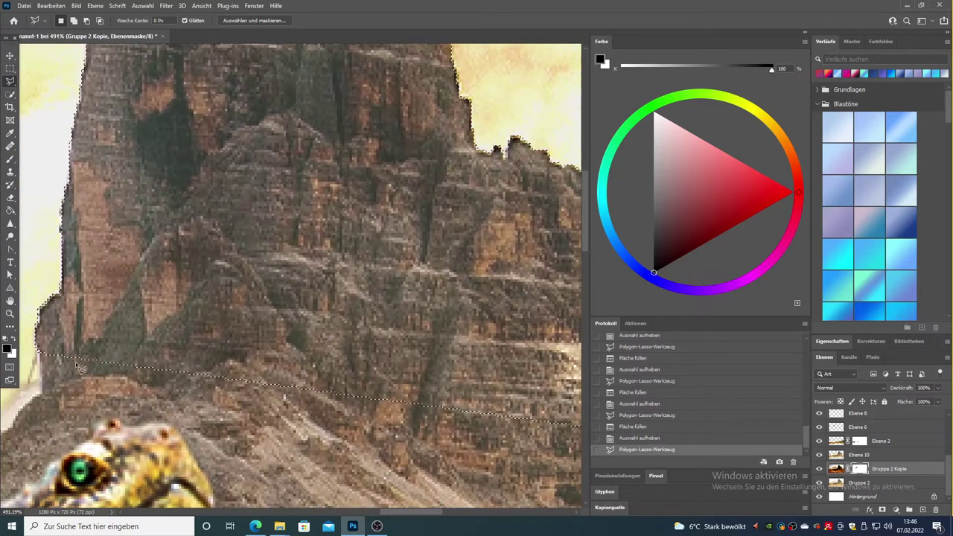
key(w)
scroll(81, 369, right, 10)
drag(82, 395, 245, 406)
click(149, 406)
click(223, 406)
click(186, 406)
drag(373, 386, 466, 447)
key(alt+BackSpace)
key(ctrl+d)
scroll(416, 400, down, 5)
Darken the turtle's head and neck with a 6-pixel brush, checking zoomed in and out
key(m)
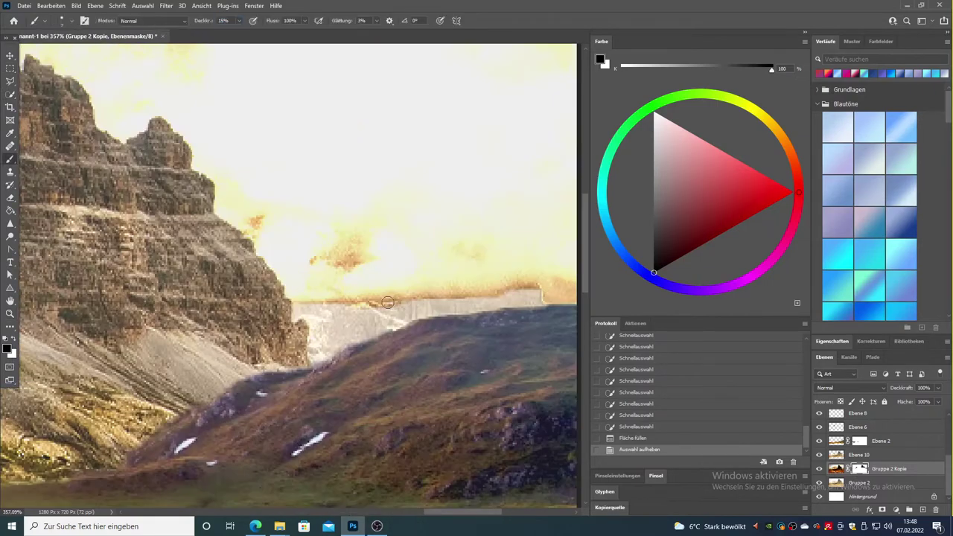
drag(476, 302, 355, 307)
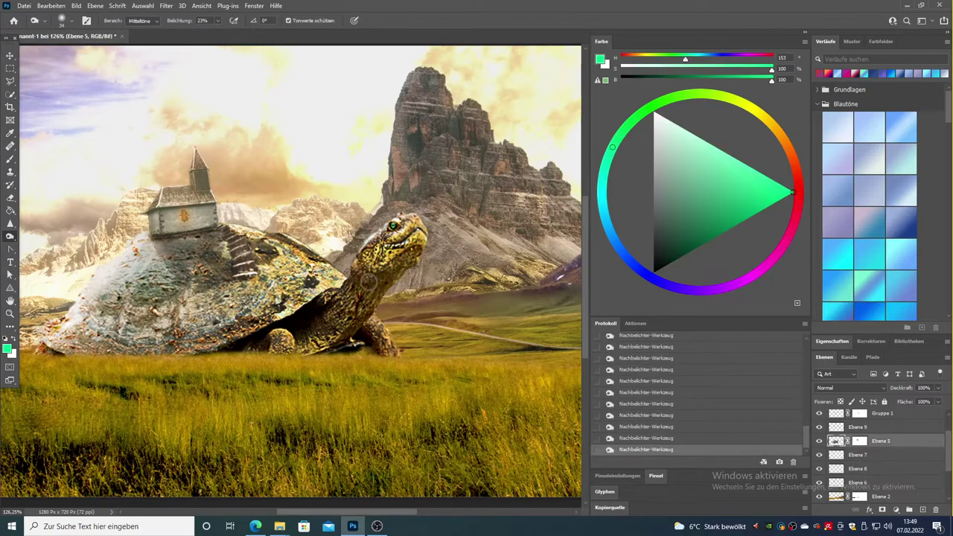
click(61, 20)
drag(75, 39, 19, 39)
scroll(413, 239, up, 5)
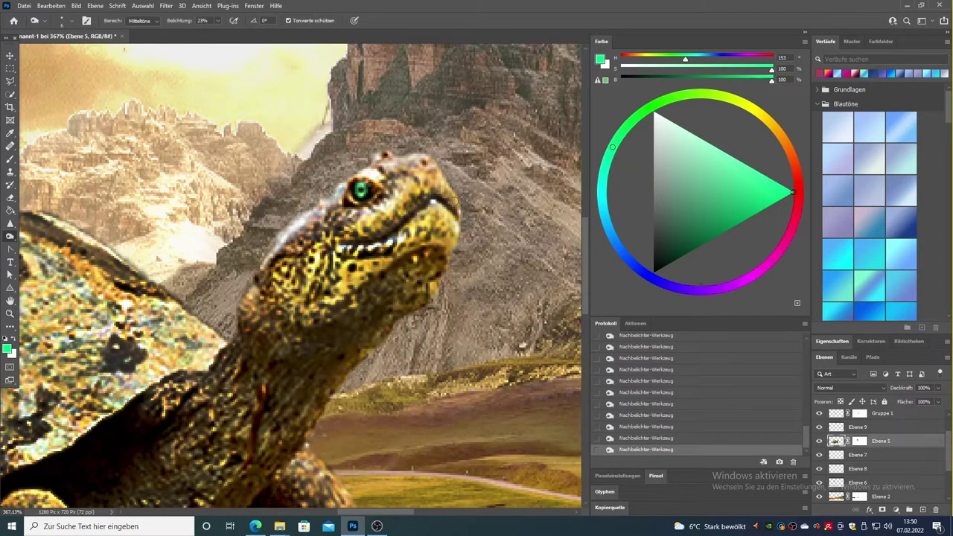
scroll(517, 300, down, 4)
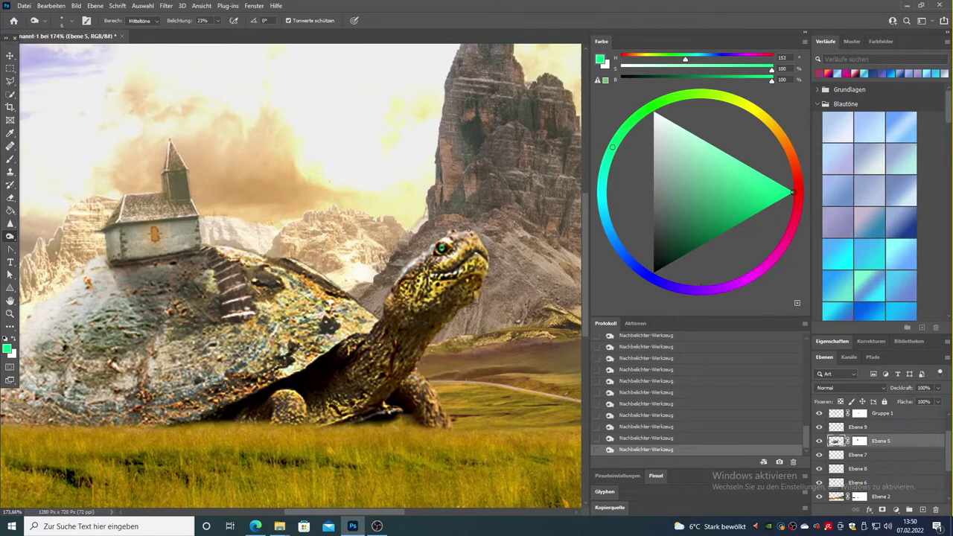
scroll(322, 290, left, 4)
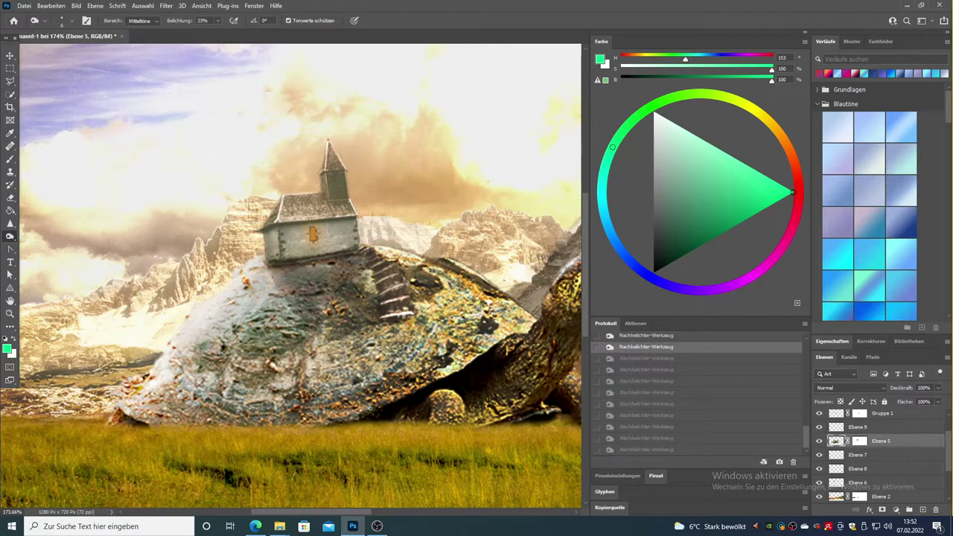
drag(479, 362, 536, 84)
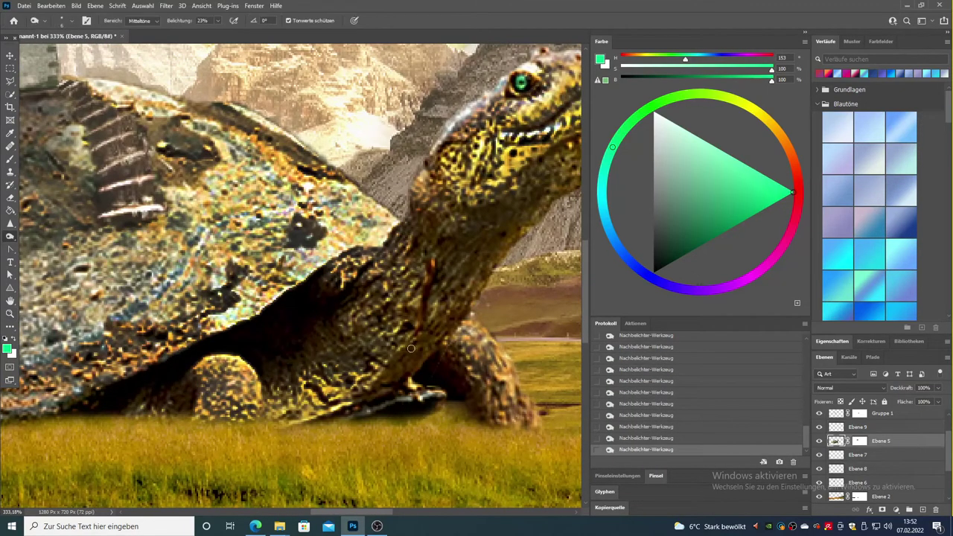
drag(370, 263, 298, 264)
click(860, 456)
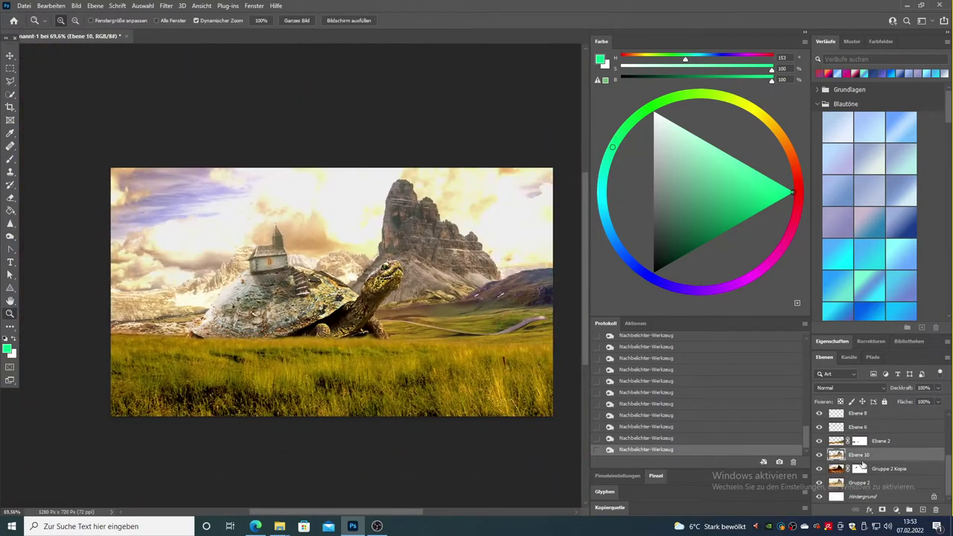
Shift Ebene 10's midtones toward red with a +14 Color Balance
click(76, 6)
click(216, 93)
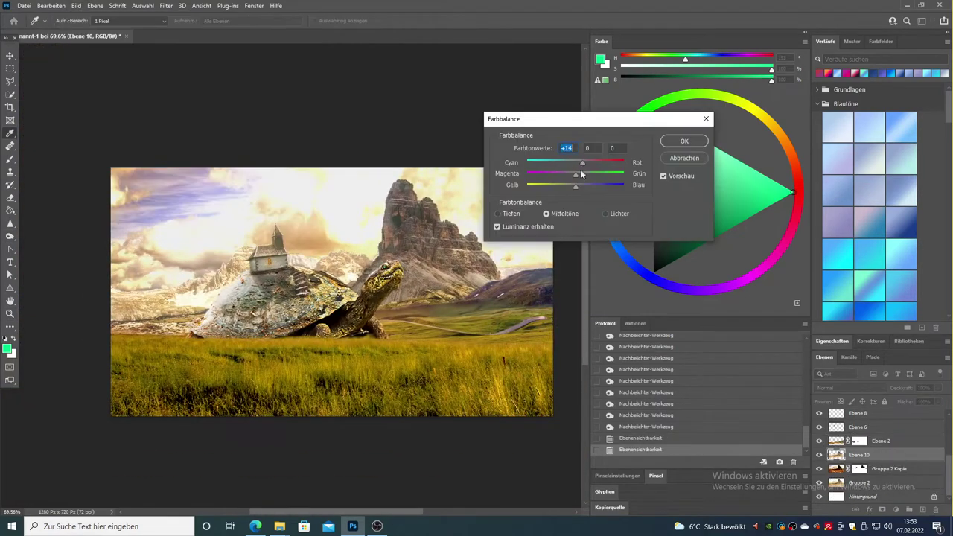
click(684, 141)
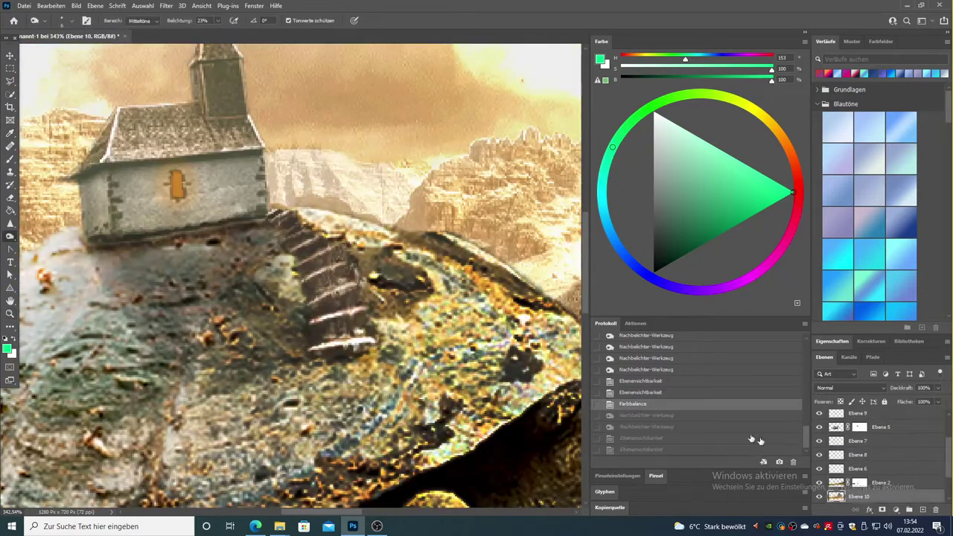
Darken the stairs on the turtle's shell and make Ebene 5 active
drag(315, 304, 318, 291)
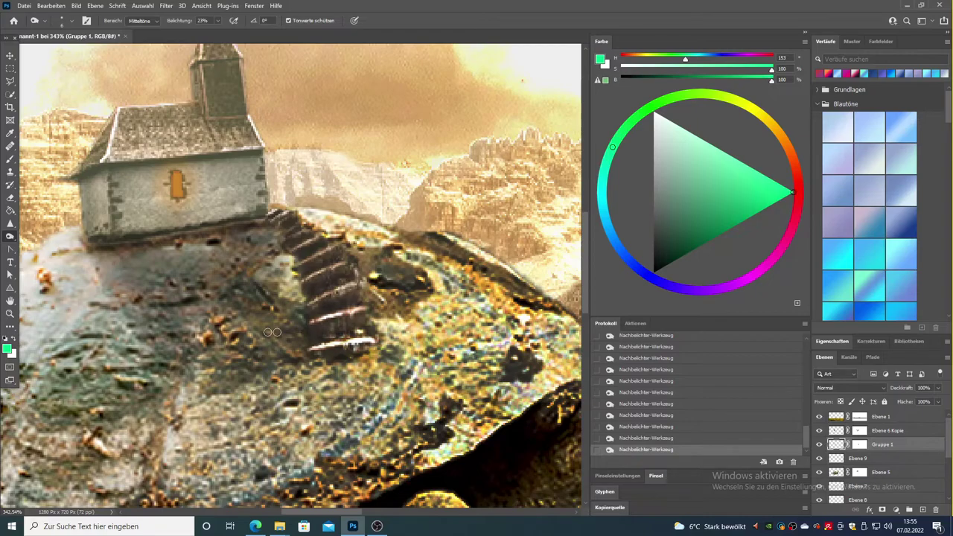
scroll(335, 315, down, 5)
scroll(335, 315, up, 6)
ctrl+click(331, 327)
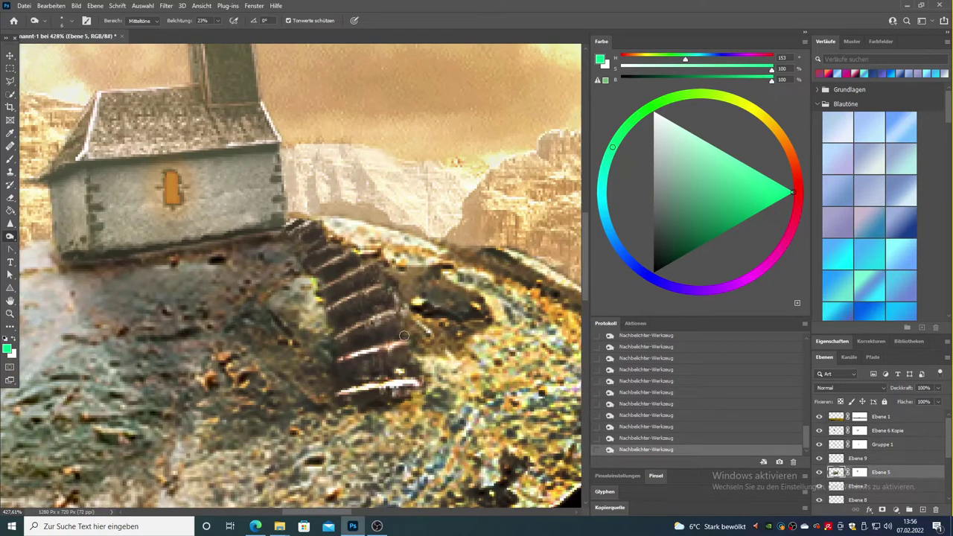
key(z)
scroll(313, 290, down, 5)
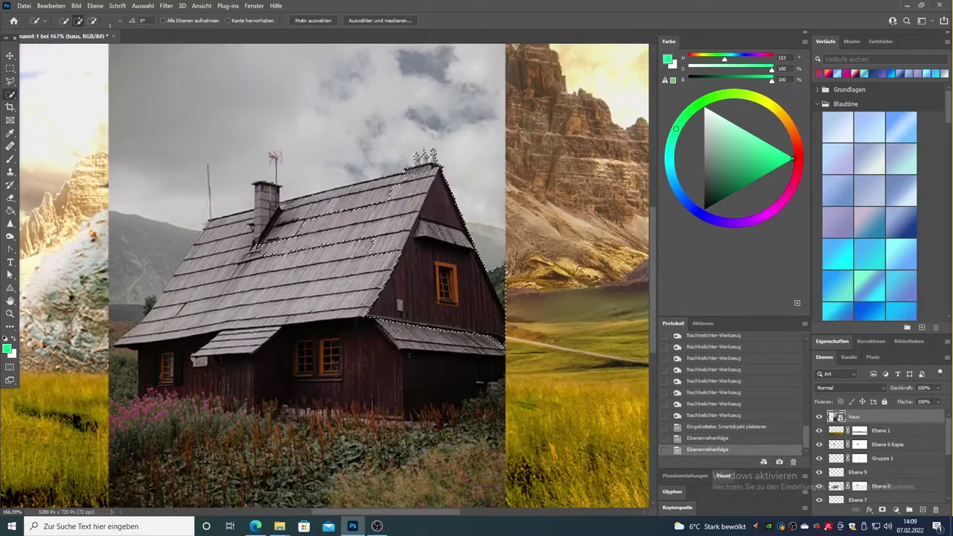
Refine the house selection without antenna and roof spikes, then copy it to a new layer
drag(196, 401, 402, 423)
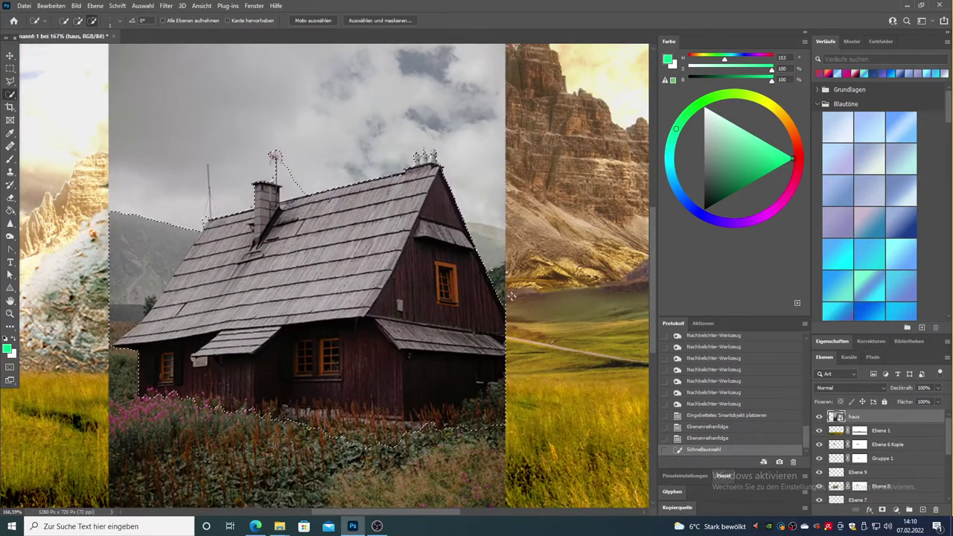
alt+click(424, 157)
alt+click(277, 160)
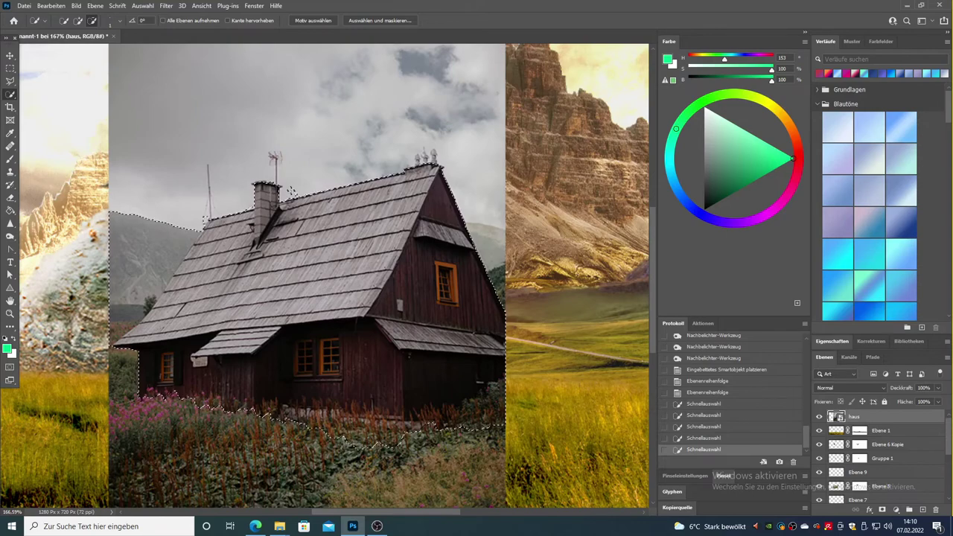
right_click(304, 277)
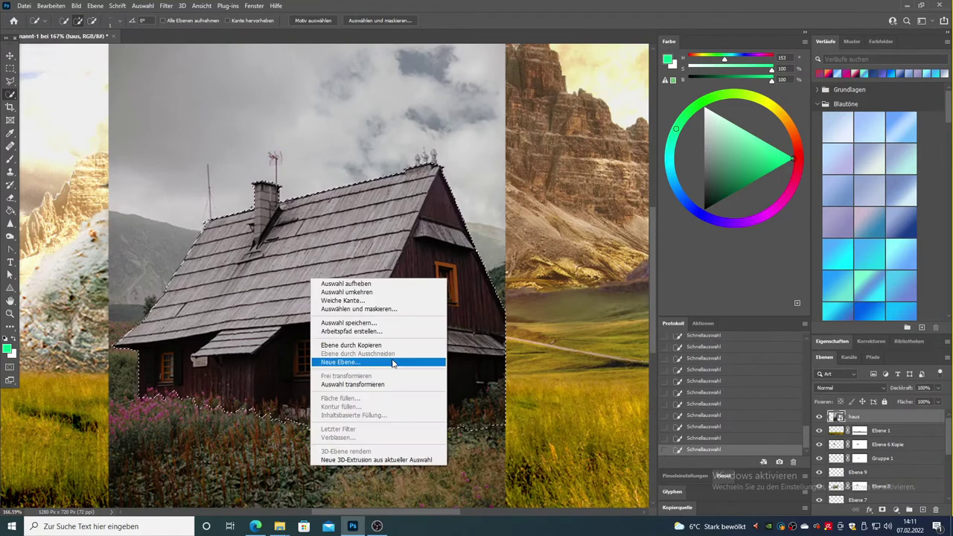
click(343, 321)
click(819, 431)
click(934, 511)
Undo the first scaling attempt and return to the finished house selection
key(ctrl+t)
drag(507, 161, 233, 111)
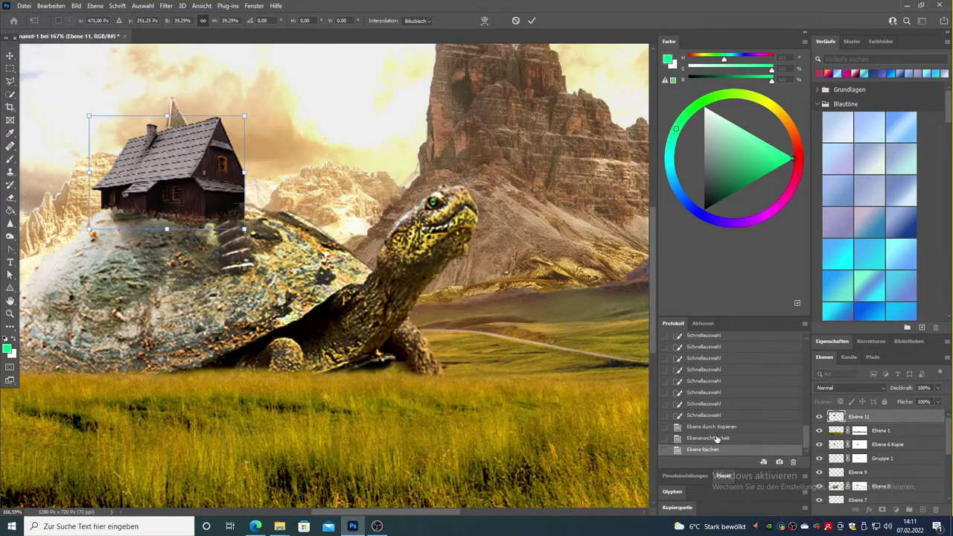
key(Escape)
key(ctrl+z)
key(ctrl+0)
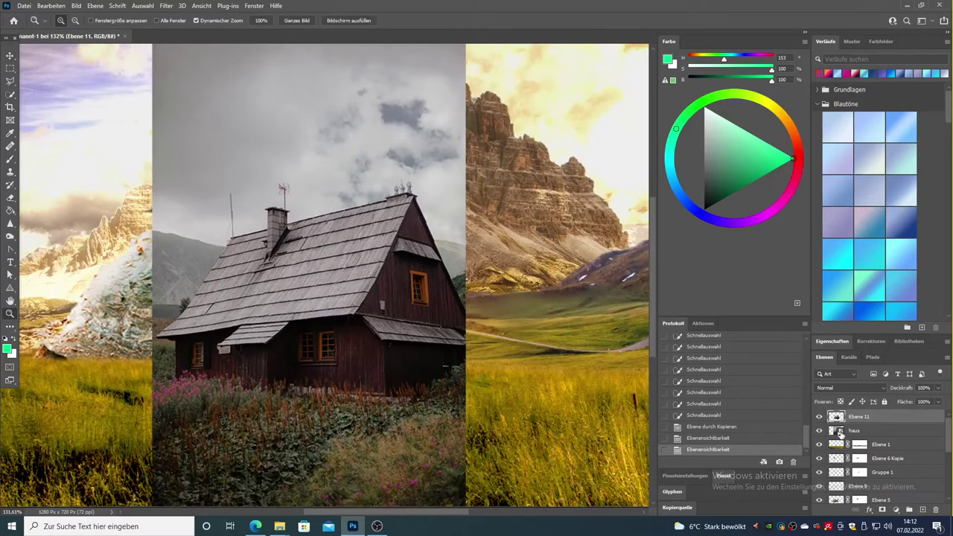
key(ctrl+z)
key(ctrl+z)
key(w)
key(ctrl+z)
Copy the house to a new layer, hide the original, and shrink it onto the shell
key(ctrl+j)
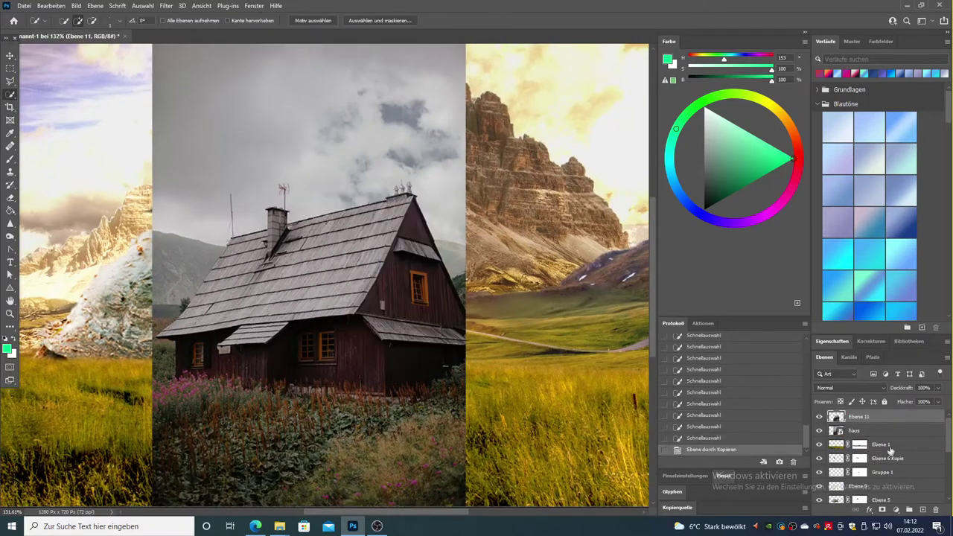
click(820, 416)
key(ctrl+[)
key(ctrl+t)
drag(283, 304, 245, 262)
key(Return)
Tilt and enlarge the house to fit the shell at 58% opacity, then restore full opacity
key(ctrl+t)
key(5)
key(8)
drag(252, 153, 247, 173)
key(Return)
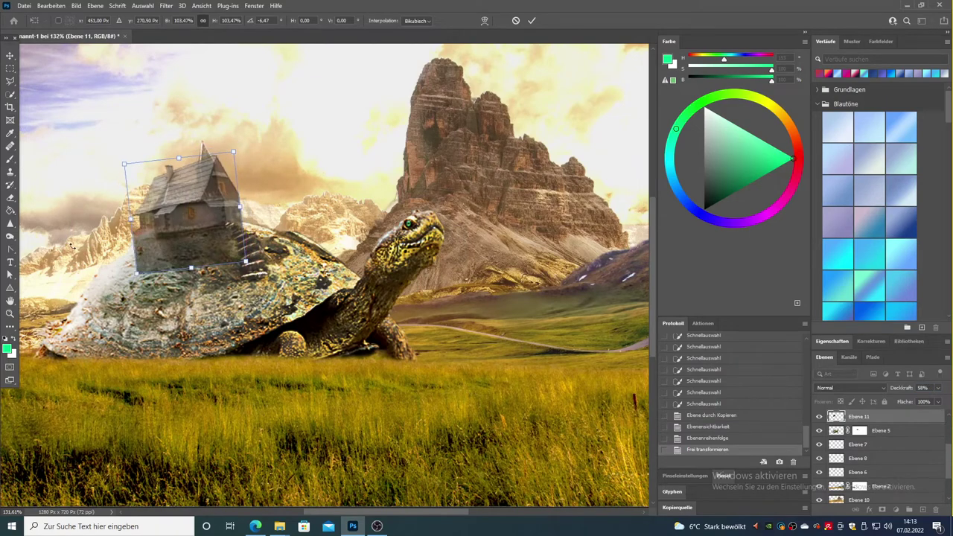
key(0)
key(b)
click(66, 20)
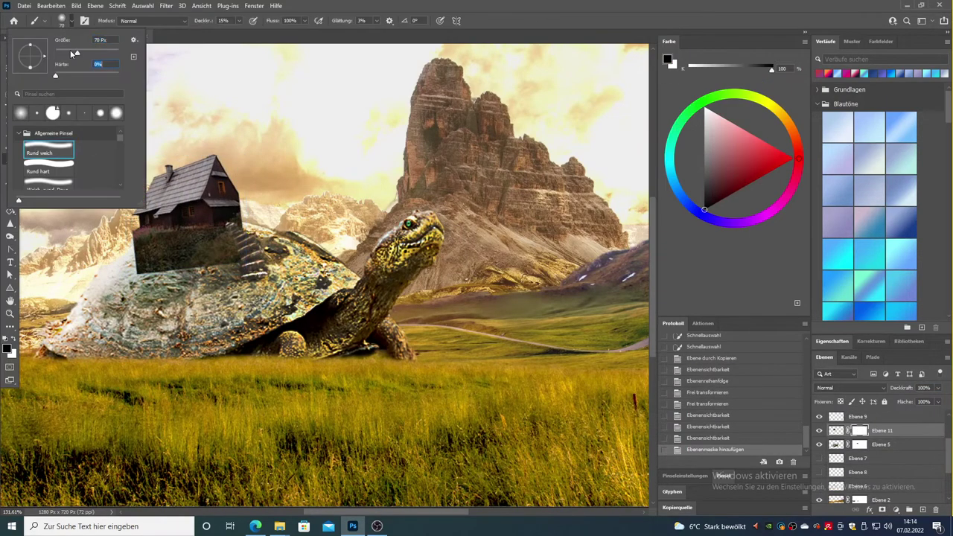
Blend the grass under the house into the shell with a smaller, harder brush
scroll(56, 205, up, 5)
mouse_move(566, 328)
mouse_down()
mouse_move(276, 361)
mouse_move(245, 313)
mouse_up()
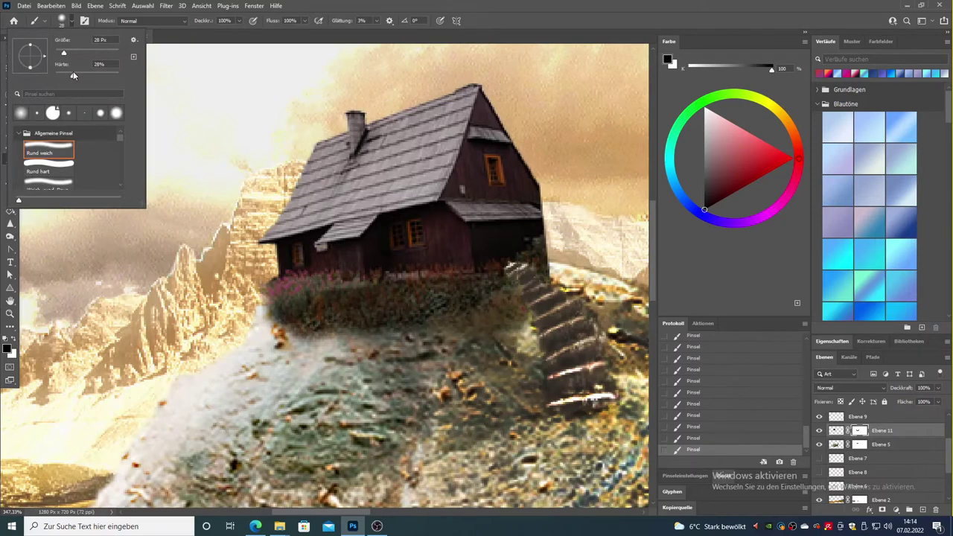
drag(298, 335, 357, 331)
drag(268, 328, 261, 291)
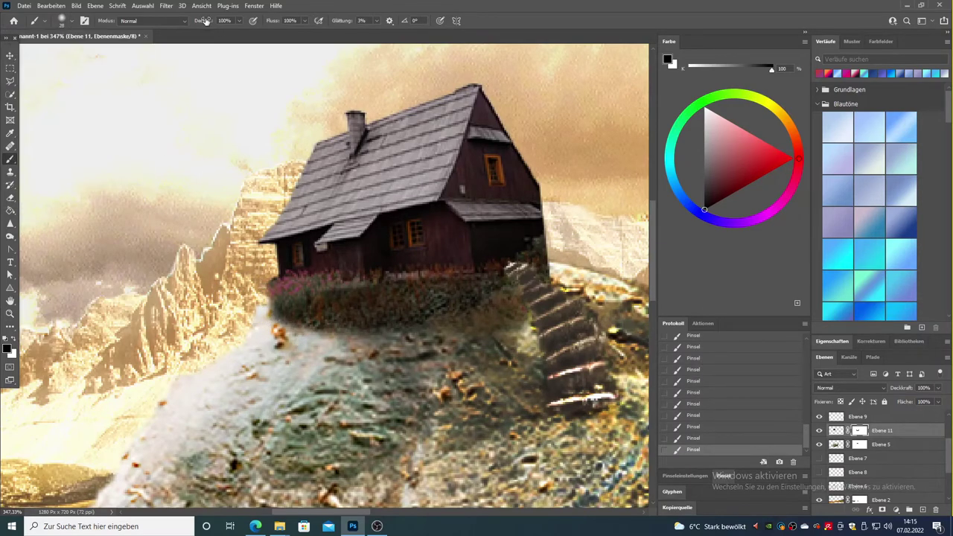
key(z)
drag(447, 337, 376, 338)
drag(422, 255, 484, 255)
Lighten the house roof and surrounding sky with the Dodge tool
right_click(10, 237)
click(45, 234)
click(61, 21)
mouse_move(179, 224)
mouse_down()
mouse_move(156, 216)
mouse_move(164, 74)
mouse_up()
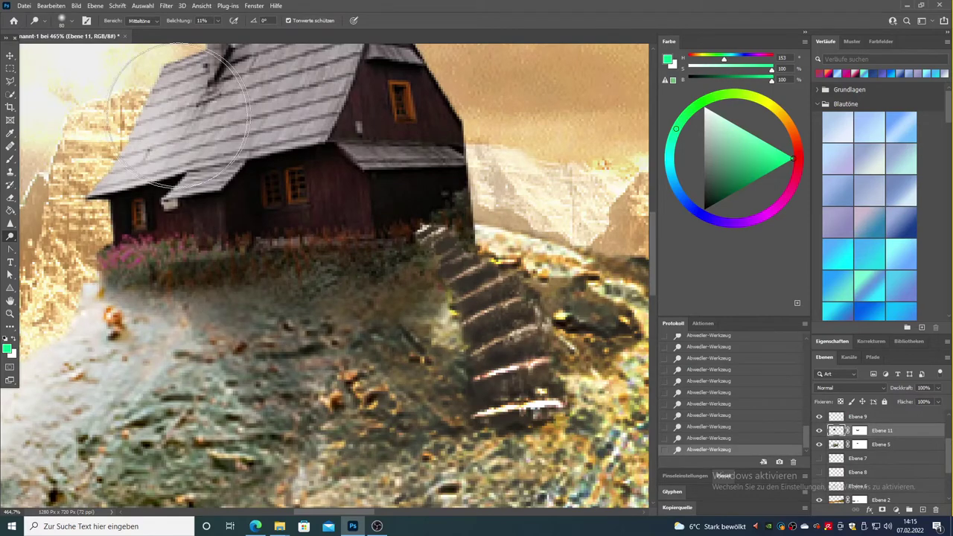
drag(149, 186, 134, 253)
drag(111, 149, 193, 193)
scroll(235, 231, up, 3)
drag(235, 231, 298, 193)
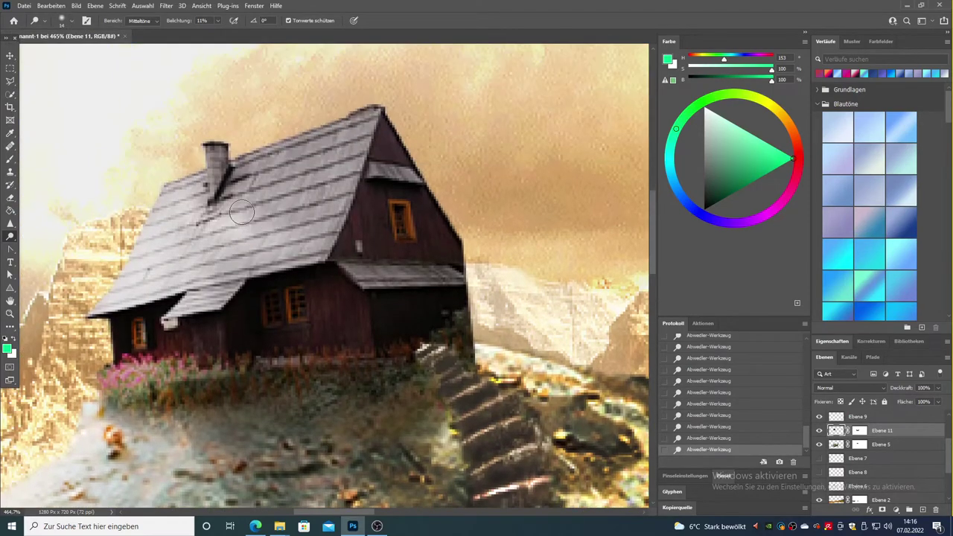
Apply an Exposure adjustment to the house with the offset reset to 0
key(z)
drag(313, 131, 256, 132)
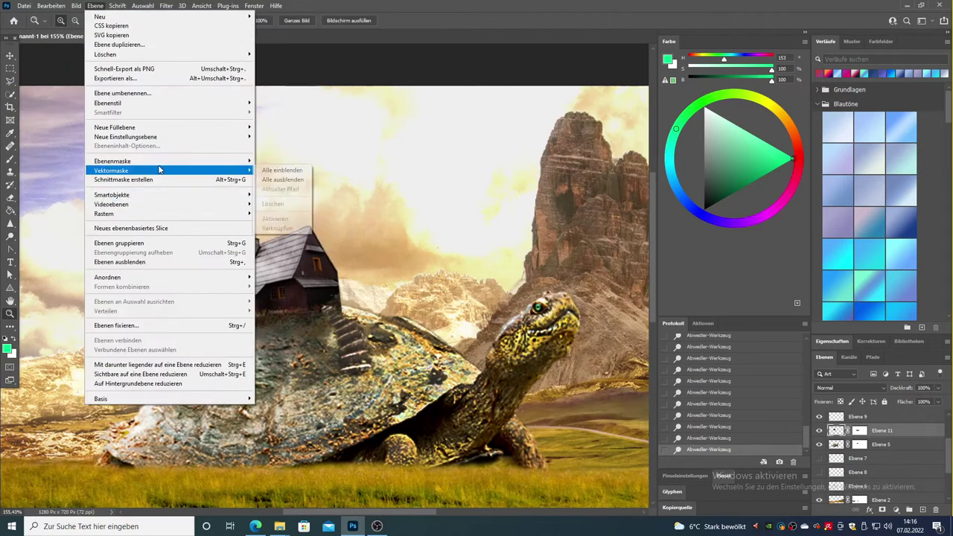
click(216, 60)
drag(525, 197, 527, 198)
key(Return)
click(94, 5)
click(246, 94)
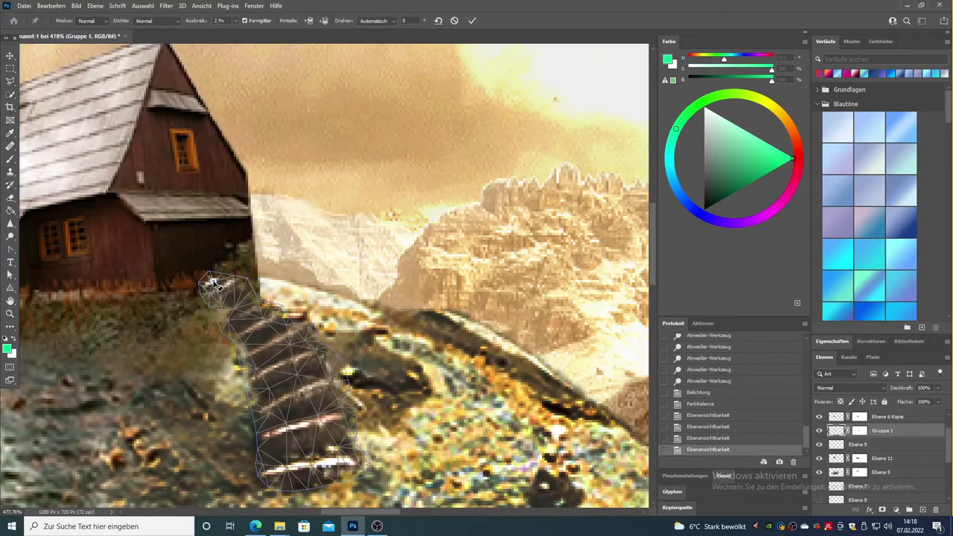
Pin the stairs' top and bend them right and down to follow the shell's curve
click(208, 282)
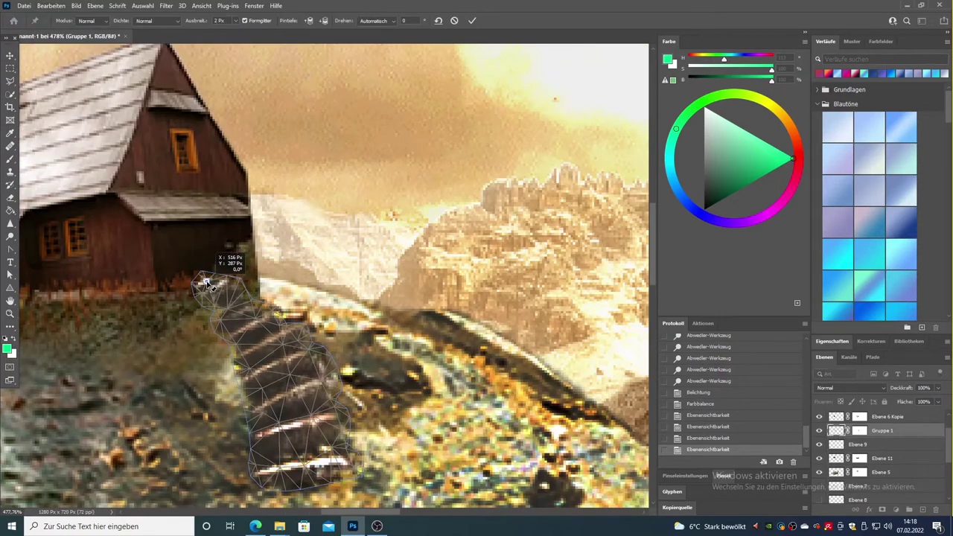
drag(205, 282, 275, 282)
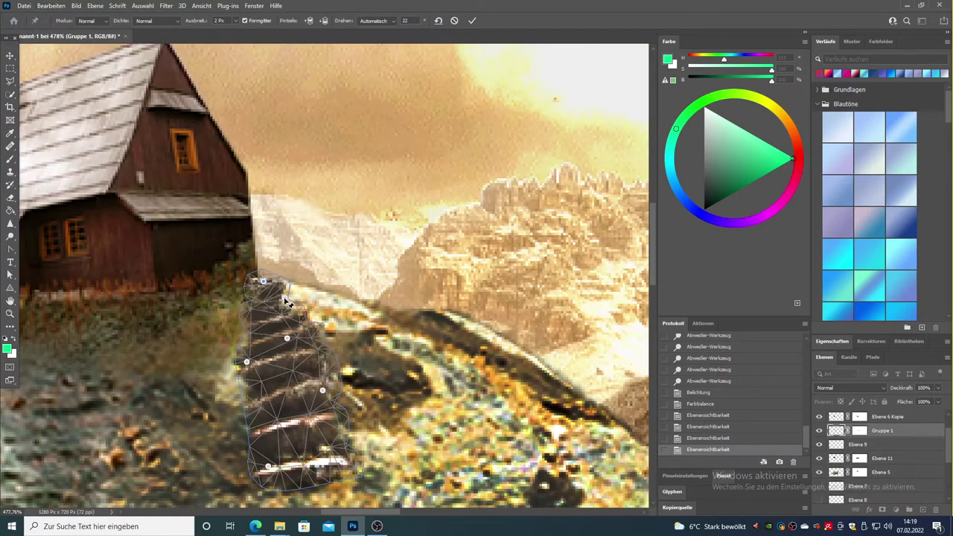
drag(318, 307, 354, 461)
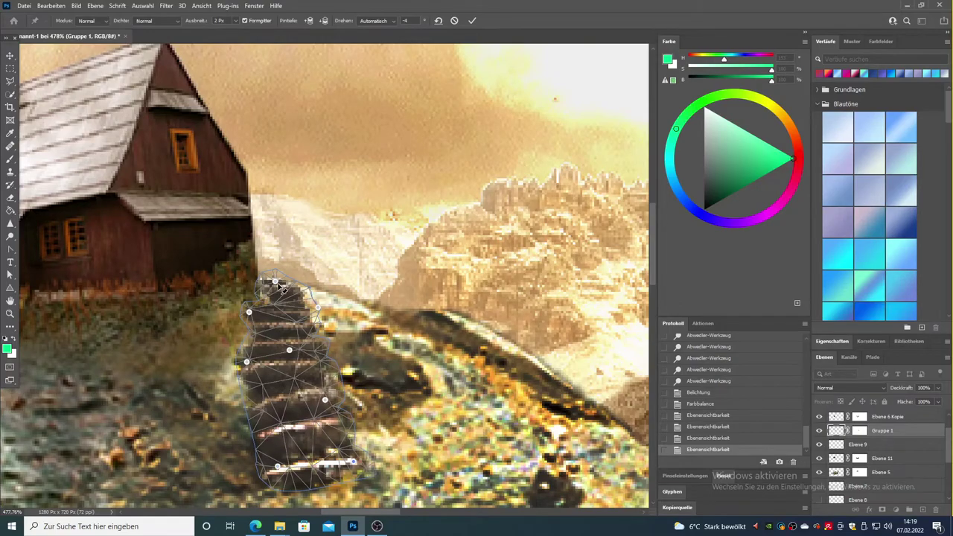
key(Return)
Sharpen the stair steps and brighten them with +0,56 exposure
drag(308, 230, 283, 390)
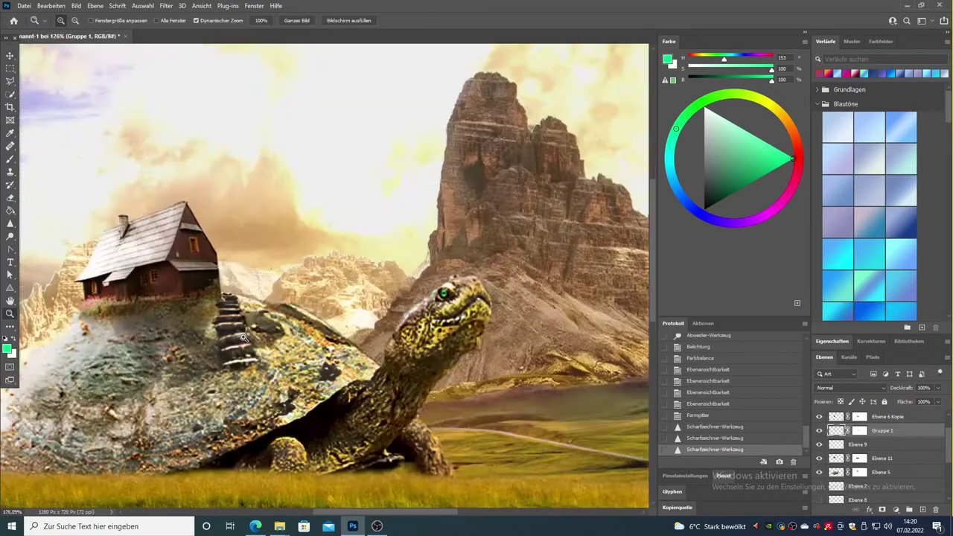
click(714, 427)
click(76, 5)
click(234, 51)
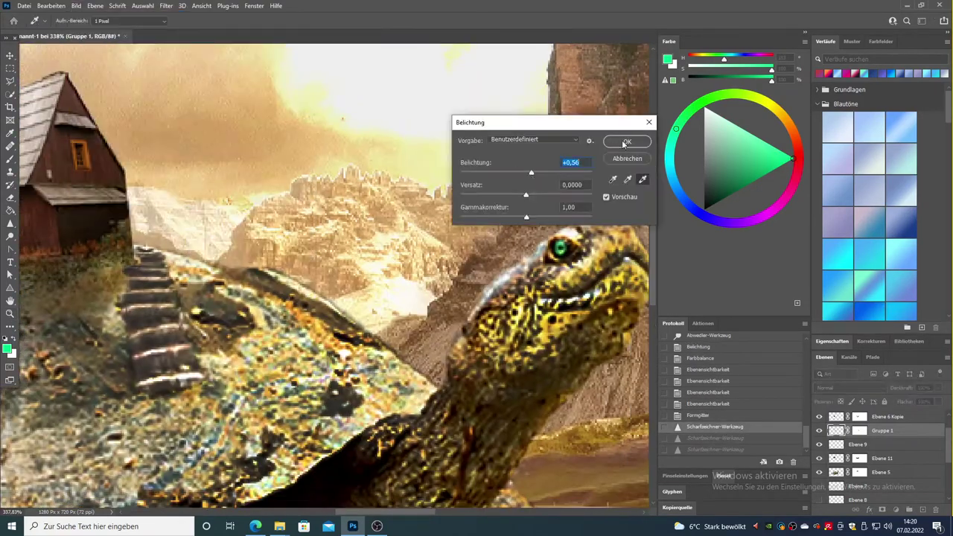
click(630, 141)
alt+click(606, 423)
drag(357, 297, 446, 297)
Outline a window pane with the Polygonal Lasso and delete the old window glow layer
key(l)
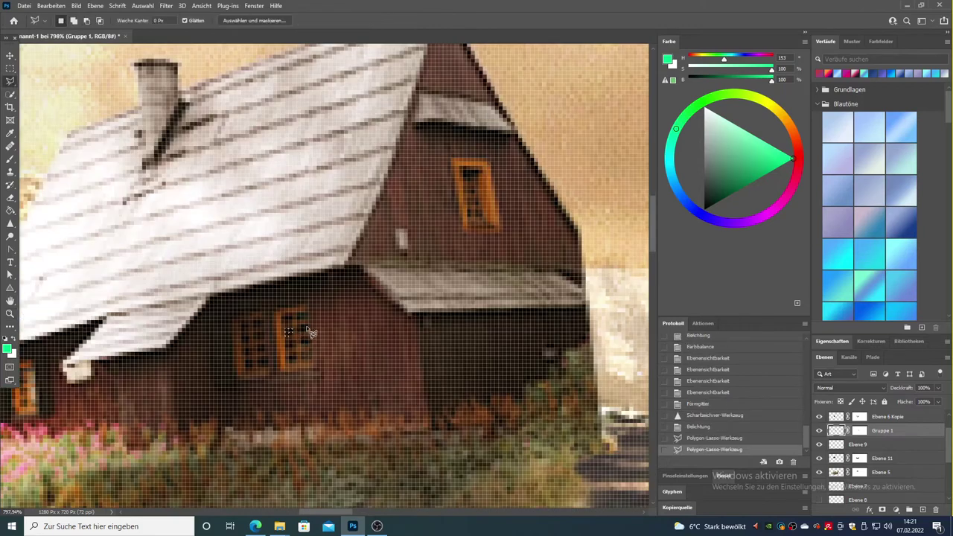
click(301, 333)
key(alt+bracketleft)
key(alt+bracketleft)
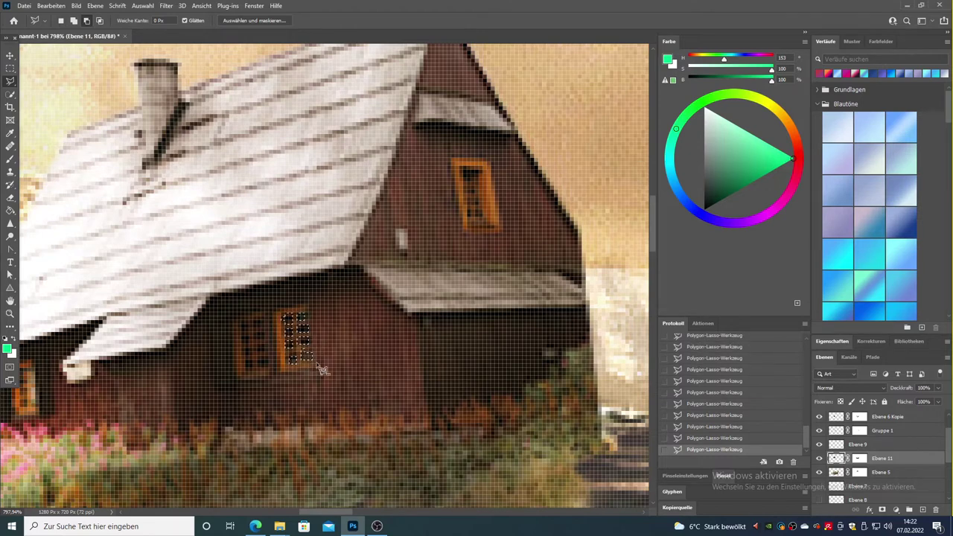
key(alt+bracketleft)
key(alt+bracketleft)
key(ctrl+bracketright)
key(ctrl+comma)
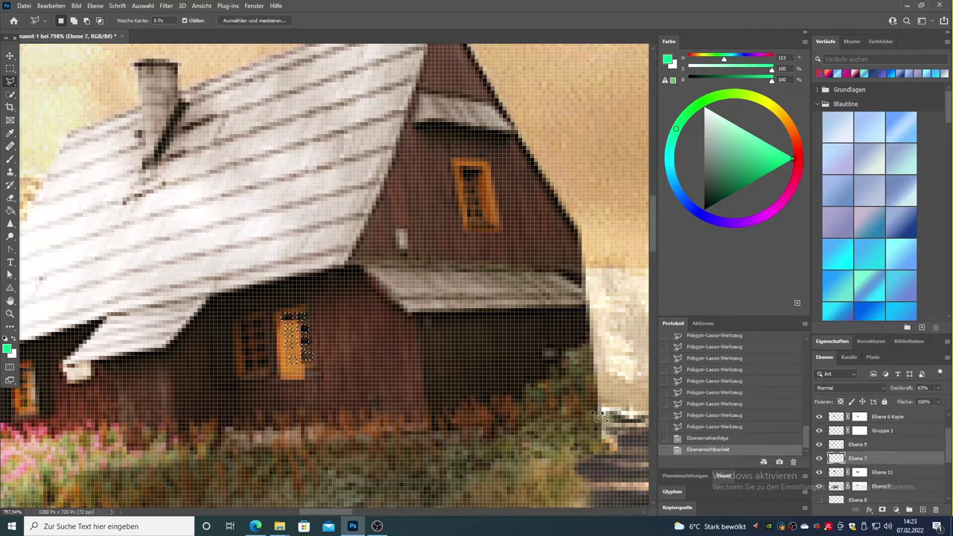
click(935, 512)
Add a new empty layer and fill the selected window panes with orange
key(ctrl+shift+alt+n)
key(alt+BackSpace)
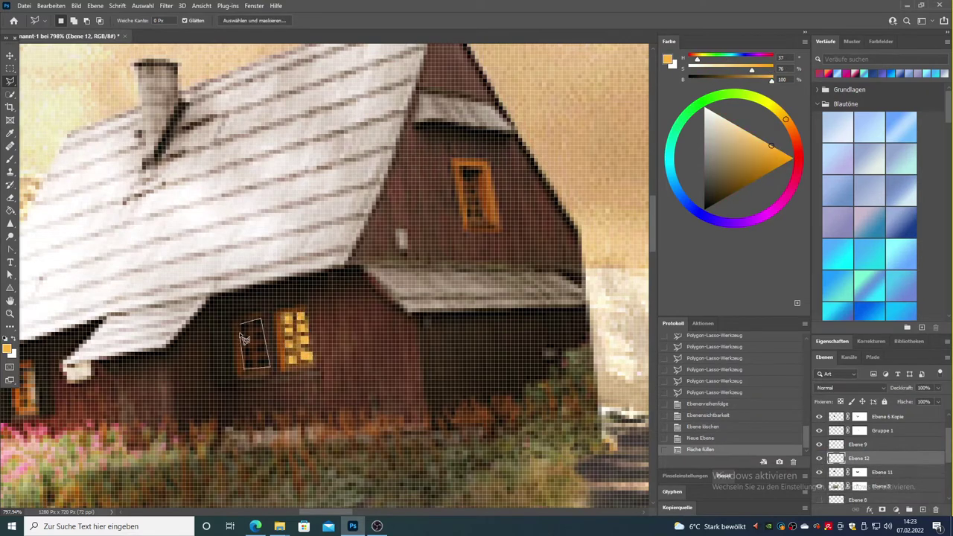
key(alt+BackSpace)
scroll(269, 365, left, 3)
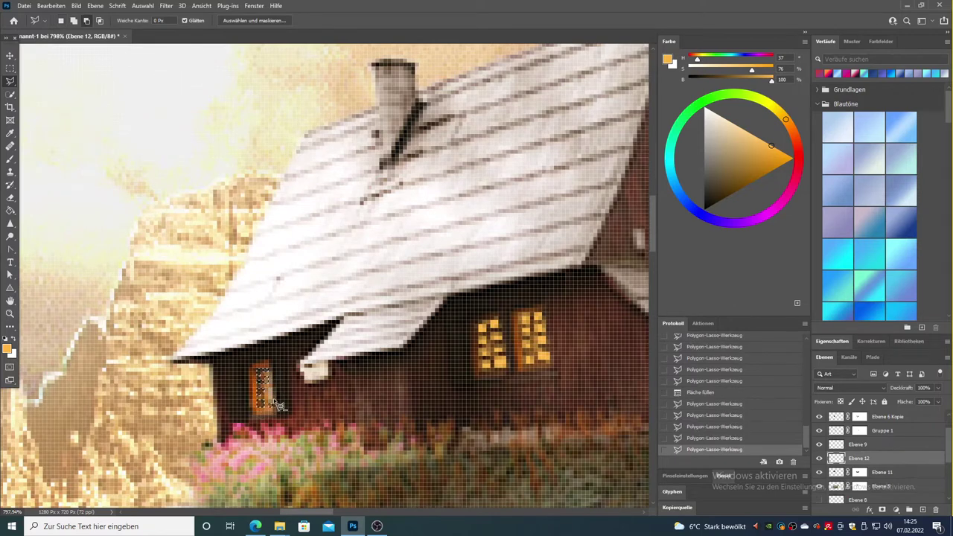
key(alt+BackSpace)
scroll(262, 402, right, 5)
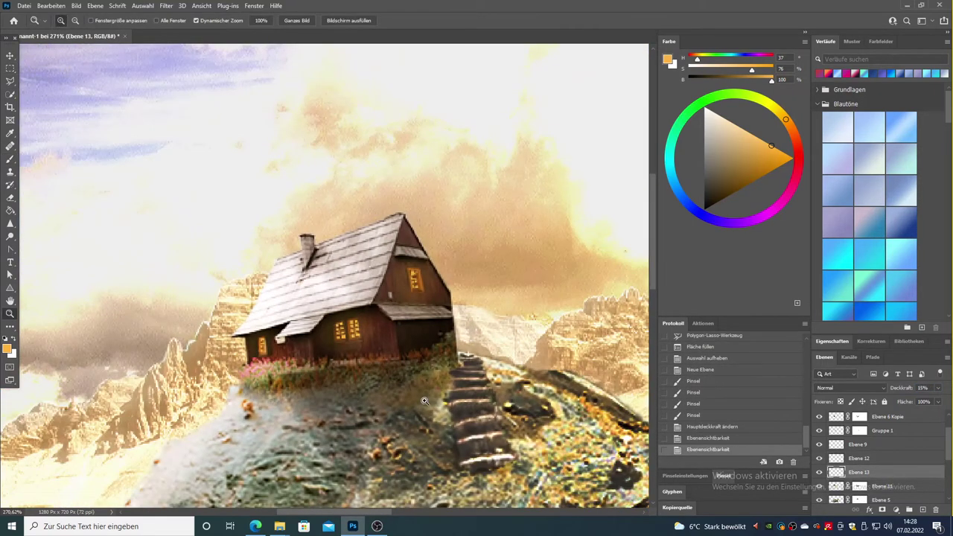
Delete Ebene 6 Kopie, flip the house copy upside down and trim a strip off it
right_click(864, 416)
click(827, 200)
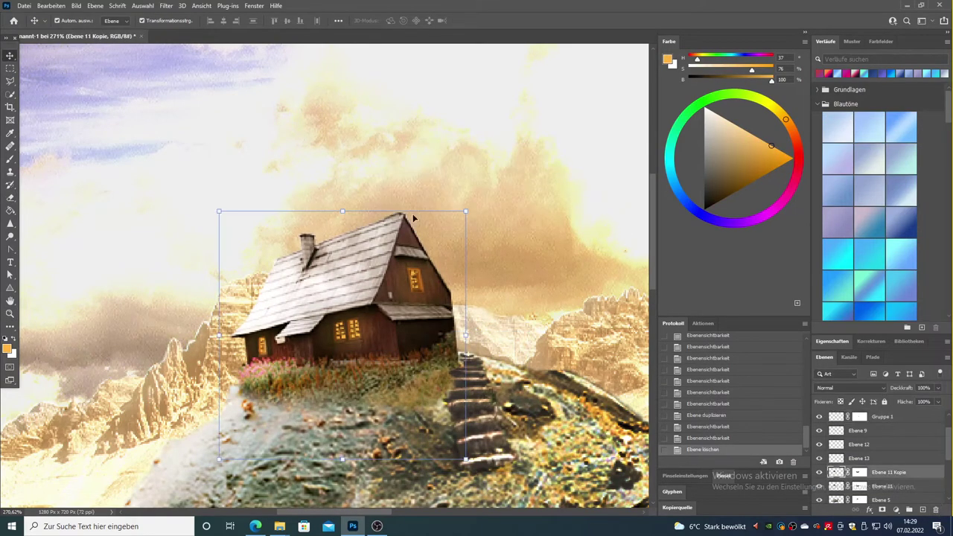
key(m)
drag(227, 341, 473, 375)
key(Delete)
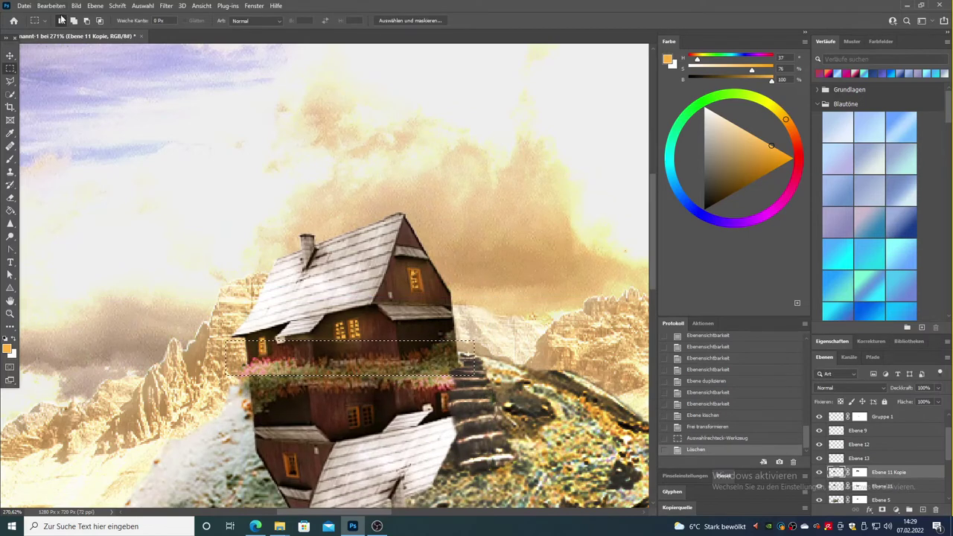
key(ctrl+d)
Place the house copy below Ebene 1 and lower its opacity to about 22%
key(ctrl+t)
key(Return)
key(ctrl+bracketright)
key(ctrl+bracketright)
key(ctrl+bracketright)
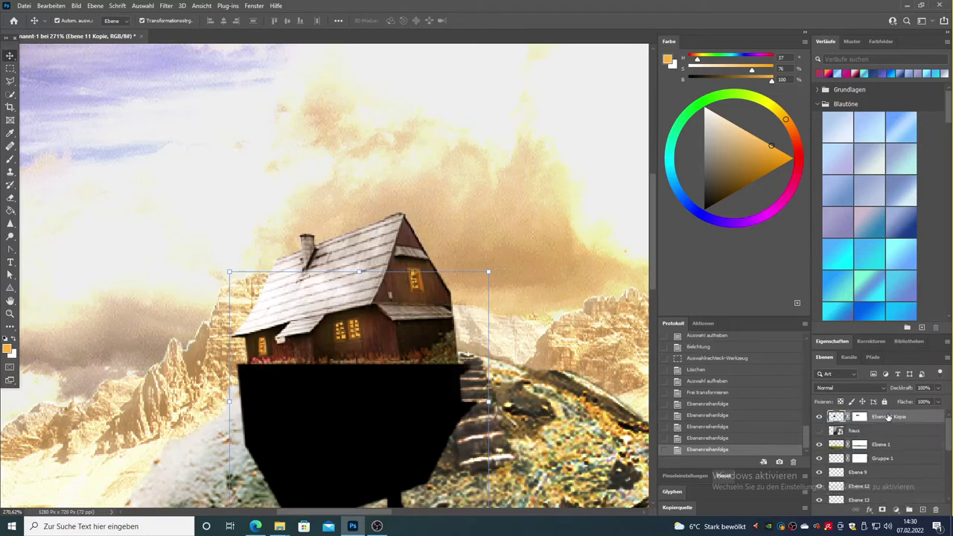
key(ctrl+bracketleft)
key(ctrl+bracketleft)
key(ctrl+bracketleft)
click(860, 444)
key(1)
key(9)
key(ctrl+0)
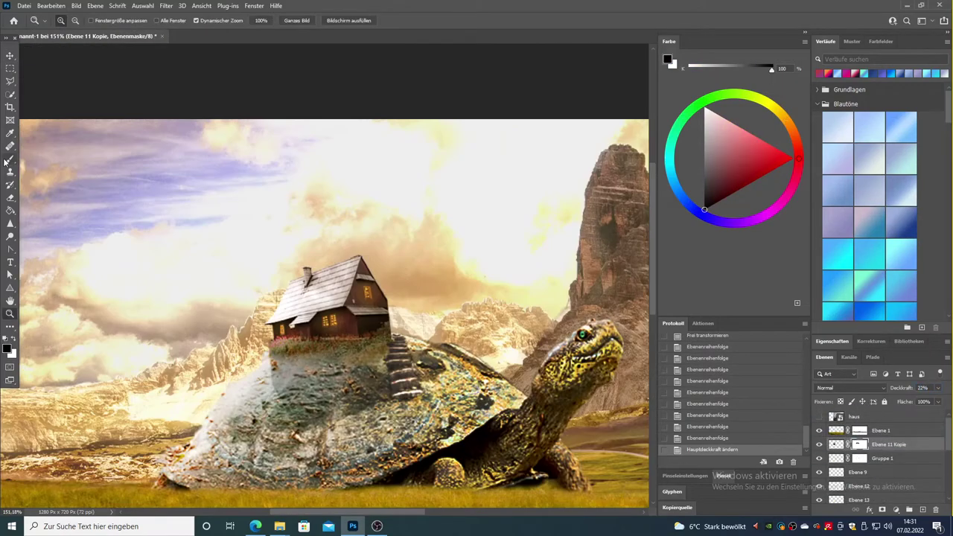
Skew the shadow slightly with Free Transform and move it down the stack
key(ctrl+t)
drag(346, 298, 335, 298)
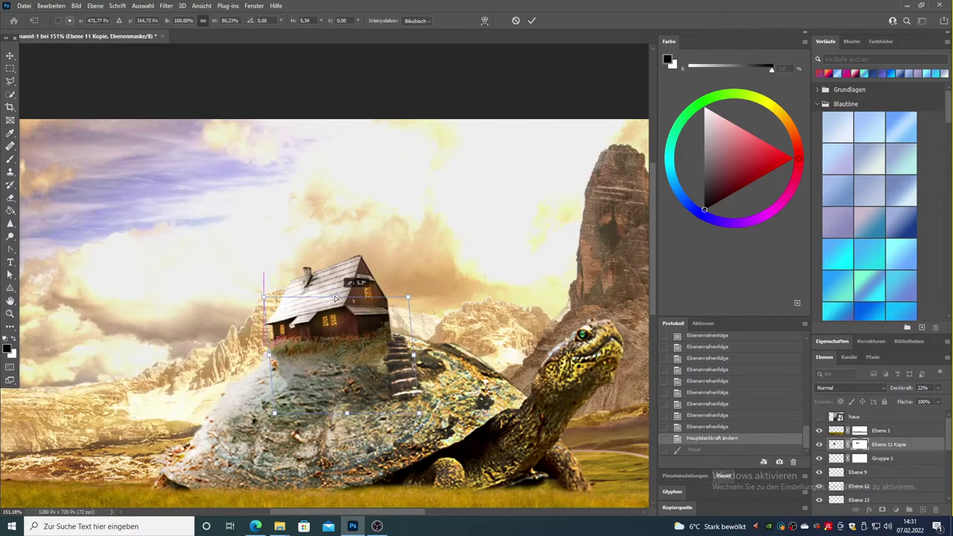
key(Return)
key(ctrl+bracketleft)
key(ctrl+bracketleft)
Try a brush stroke near the house on the shadow's mask, then delete an unneeded layer
key(b)
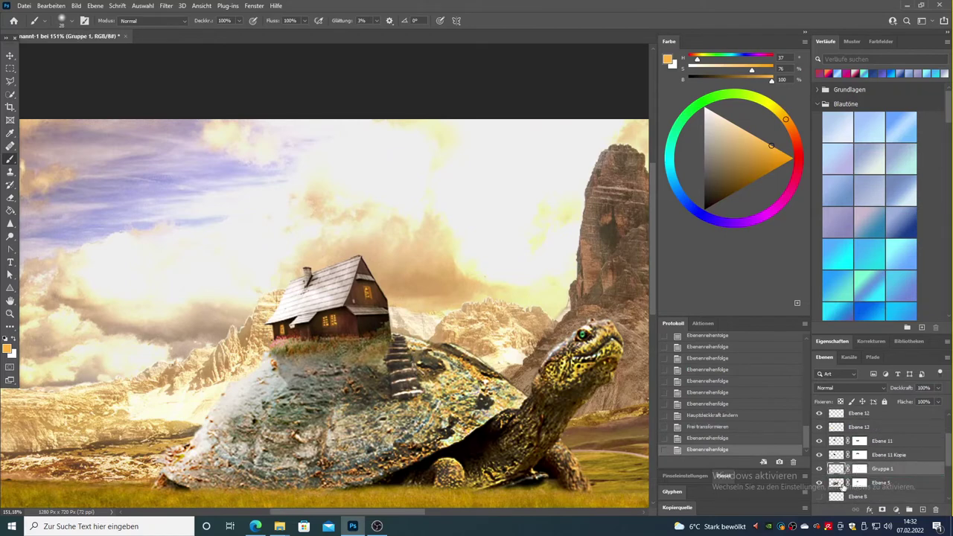
click(860, 454)
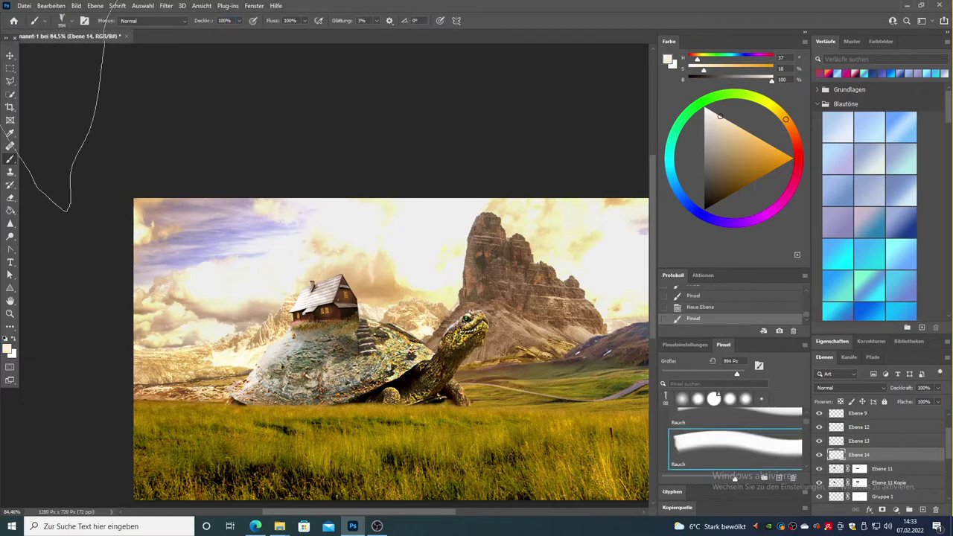
drag(343, 237, 391, 305)
key(ctrl+t)
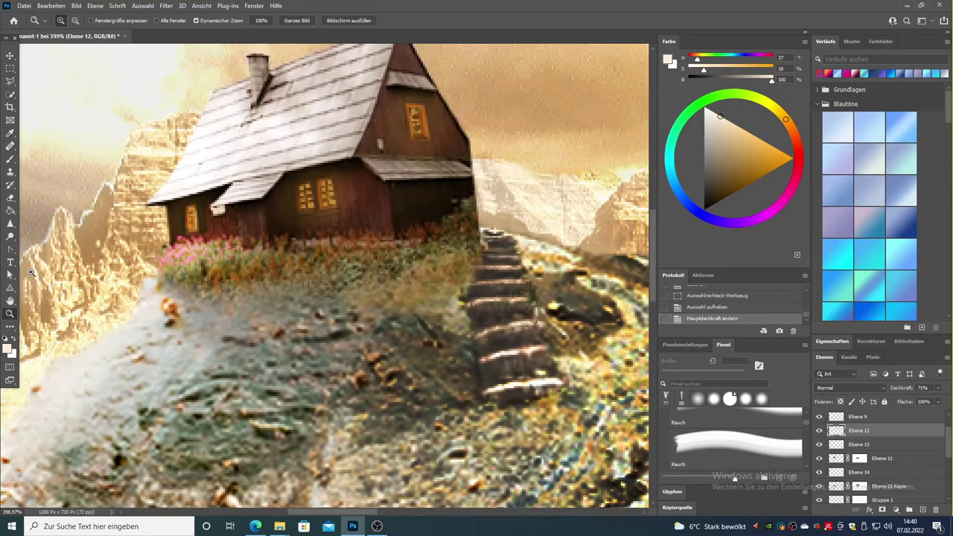
key(Delete)
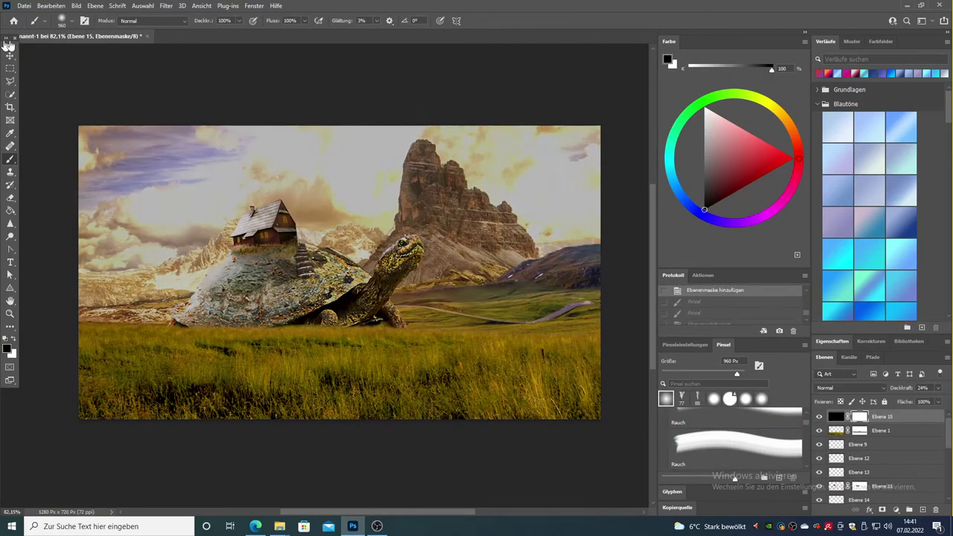
Paint the black overlay's mask with a 322 px soft brush to lighten it around the turtle
click(63, 20)
drag(119, 50, 88, 52)
drag(187, 186, 521, 224)
drag(298, 245, 417, 245)
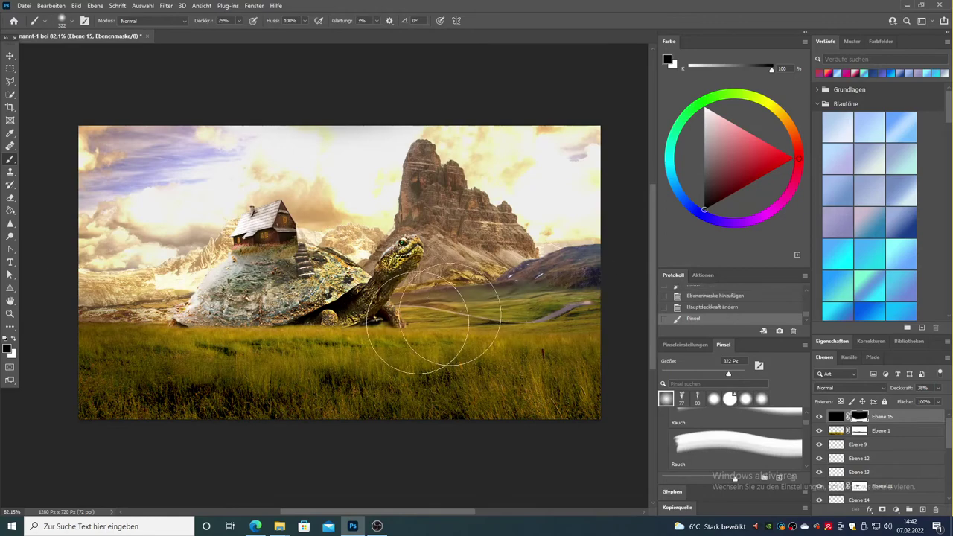
drag(447, 321, 223, 357)
click(819, 416)
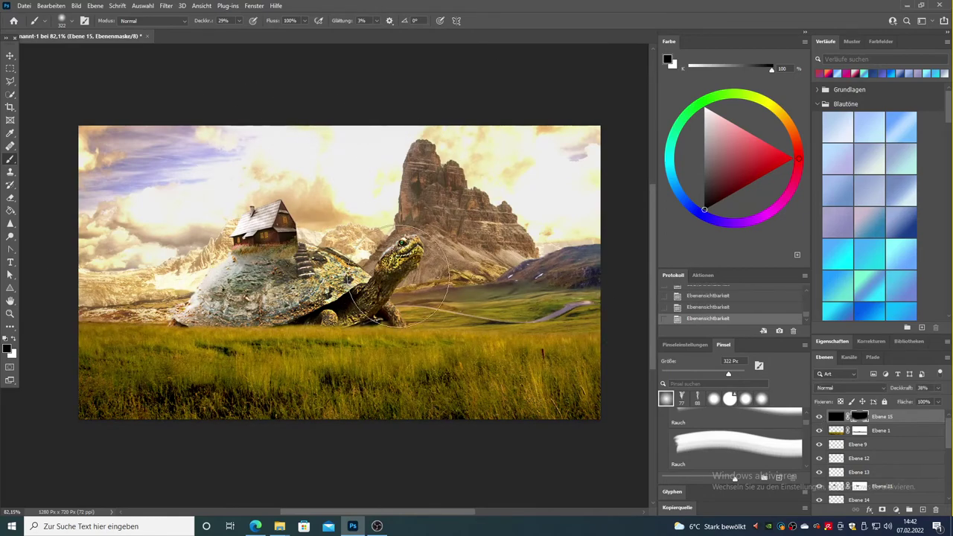
key(z)
drag(369, 262, 373, 262)
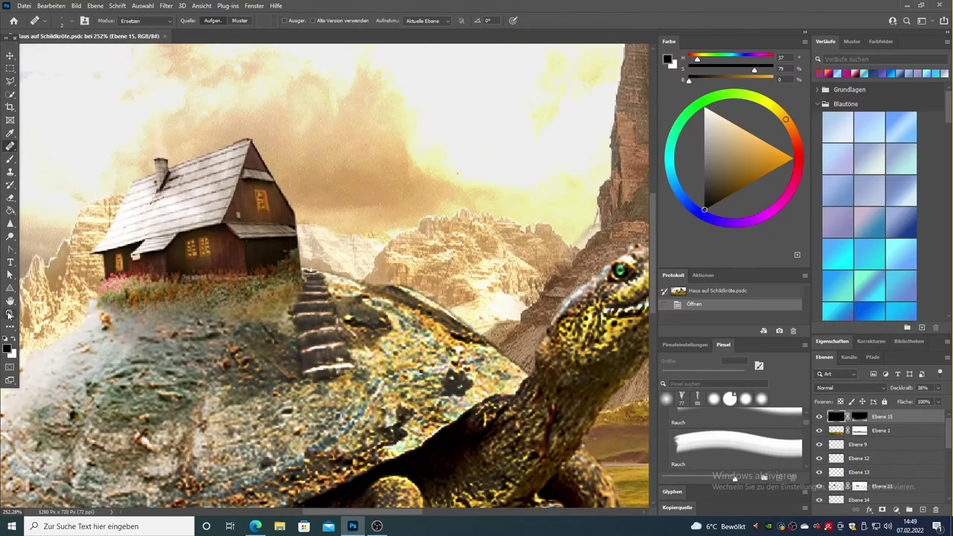
Undo the last healing stroke, then retouch spots along Ebene 11's right edge
scroll(276, 216, up, 3)
click(277, 208)
key(ctrl+z)
click(883, 487)
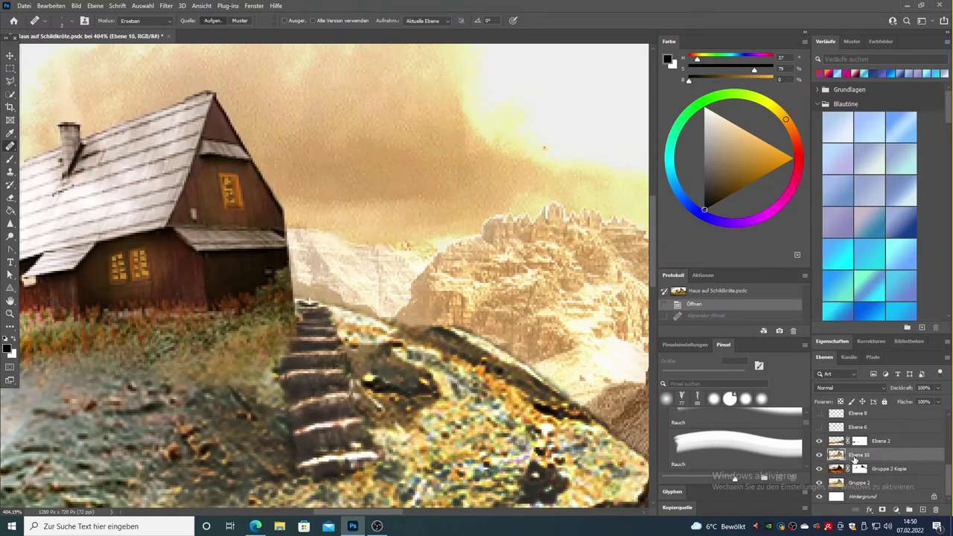
scroll(864, 446, down, 2)
drag(284, 215, 286, 228)
click(288, 232)
click(289, 236)
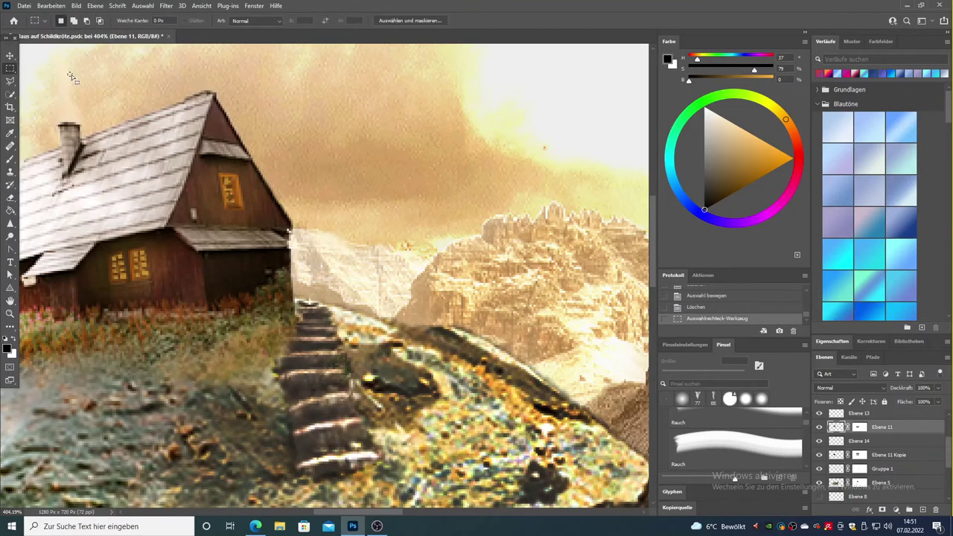
scroll(67, 72, down, 5)
scroll(250, 288, up, 5)
key(s)
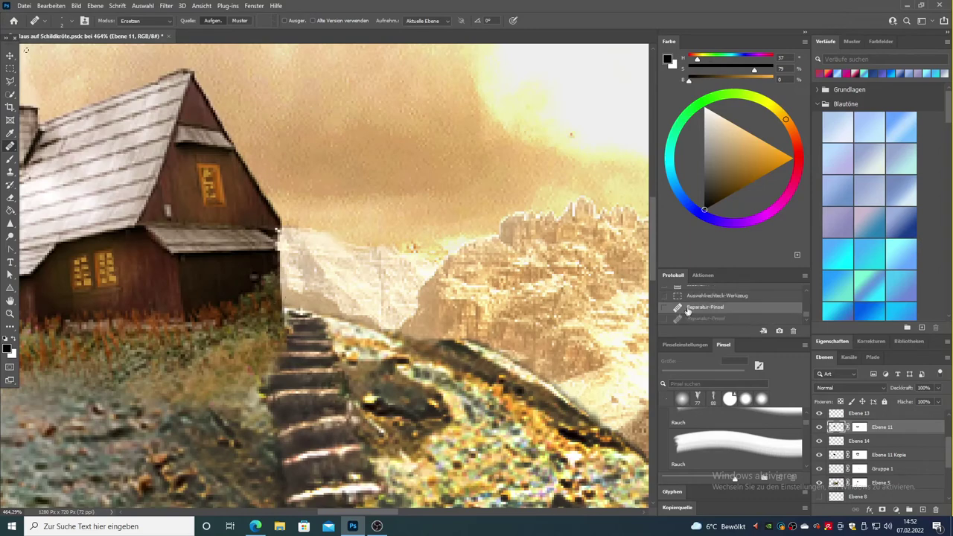